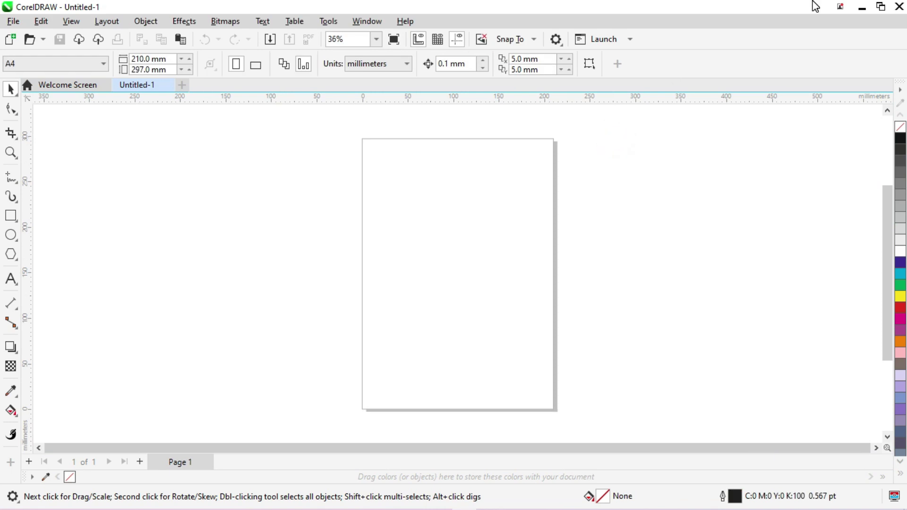
# Create a rectangle framing the whole A4 page and zoom to fit the page
pyautogui.doubleClick(11, 216)
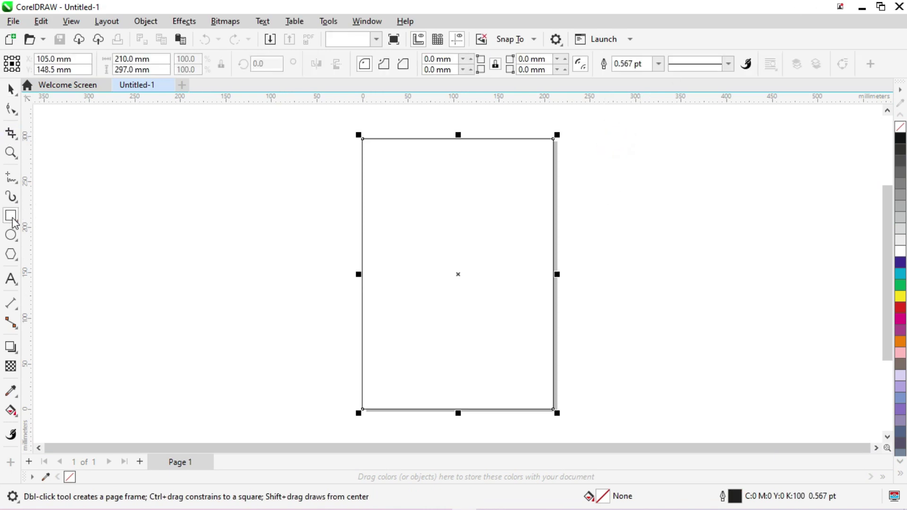
pyautogui.click(172, 186)
pyautogui.hotkey('shift', 'F4')
pyautogui.click(382, 186)
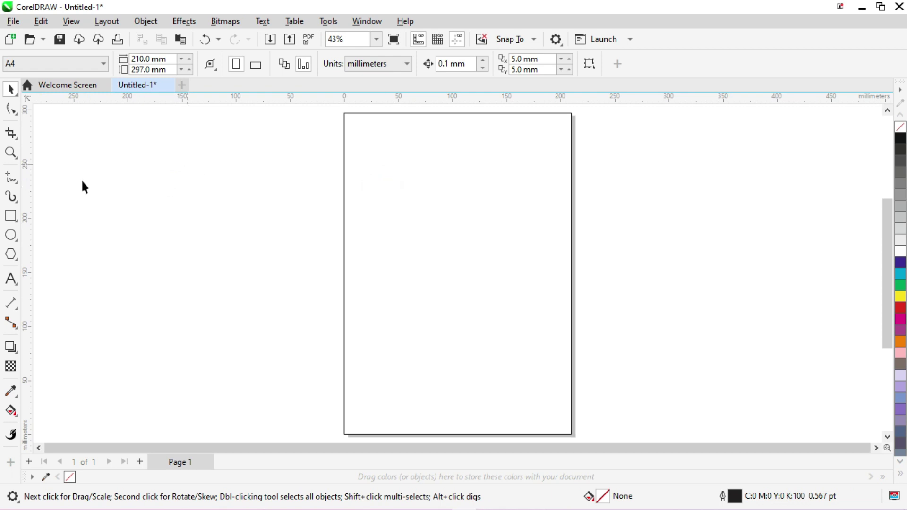
# Draw a small square near the page's top-left, fill it cyan and remove its outline
pyautogui.click(11, 216)
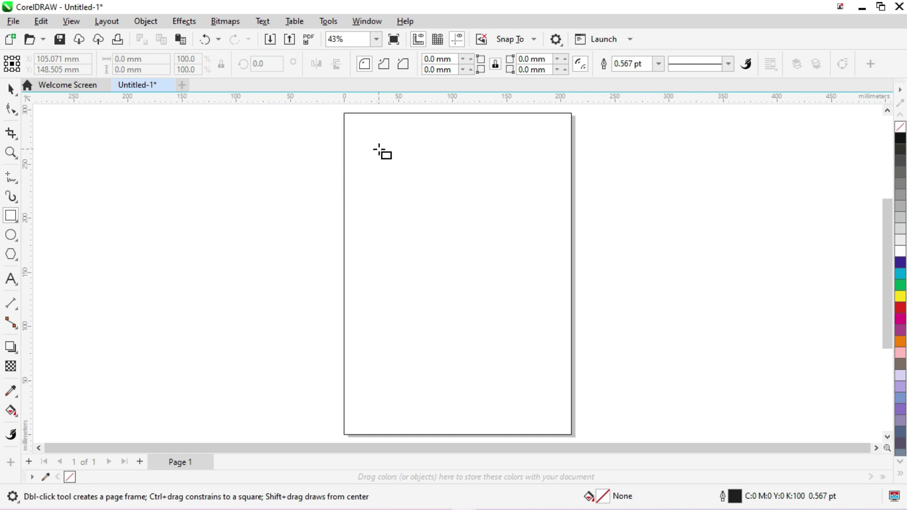
pyautogui.moveTo(373, 142); pyautogui.dragTo(408, 181)
pyautogui.press('space')
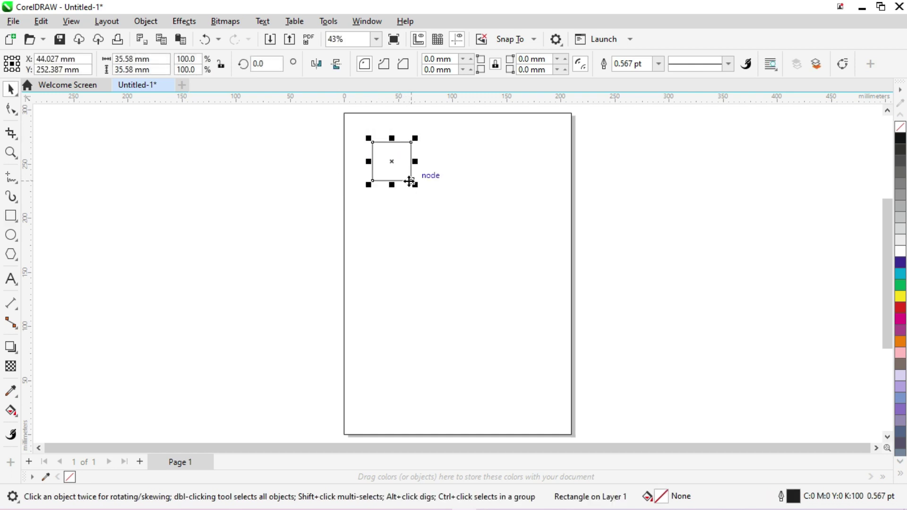
pyautogui.click(900, 262)
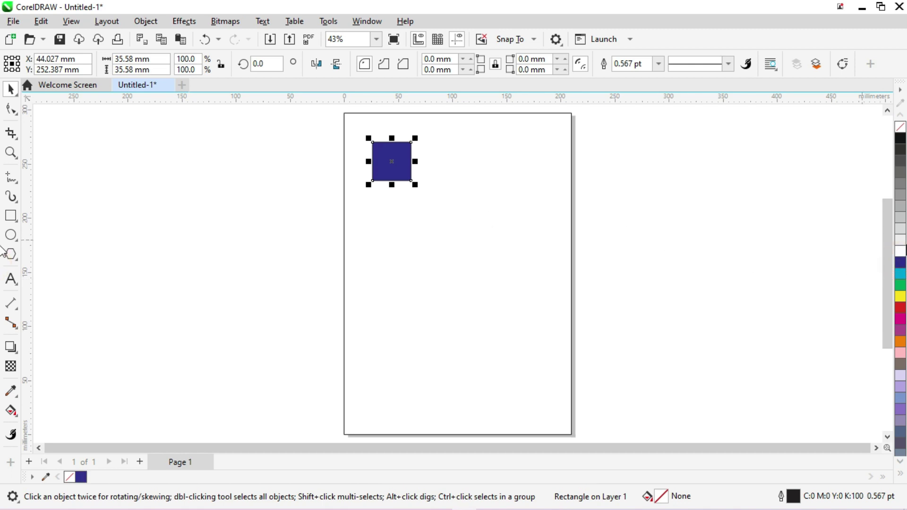
pyautogui.click(900, 274)
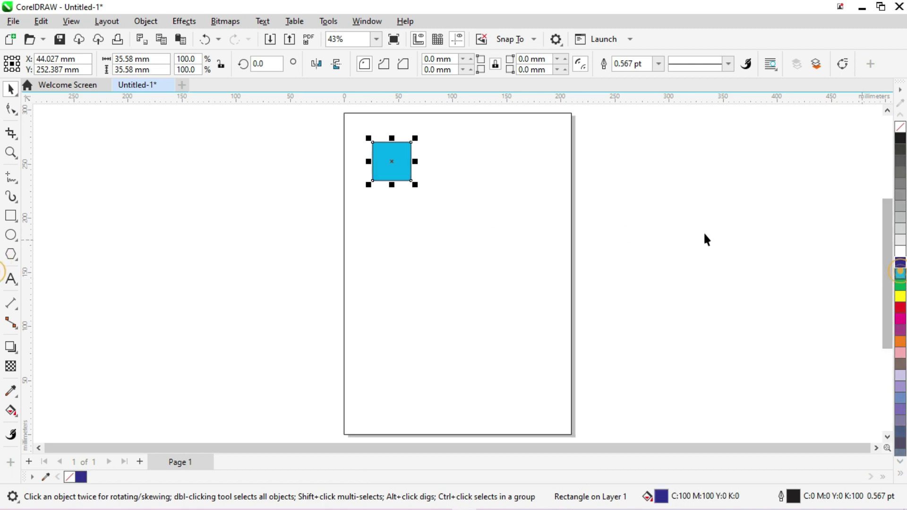
pyautogui.rightClick(900, 127)
pyautogui.click(539, 223)
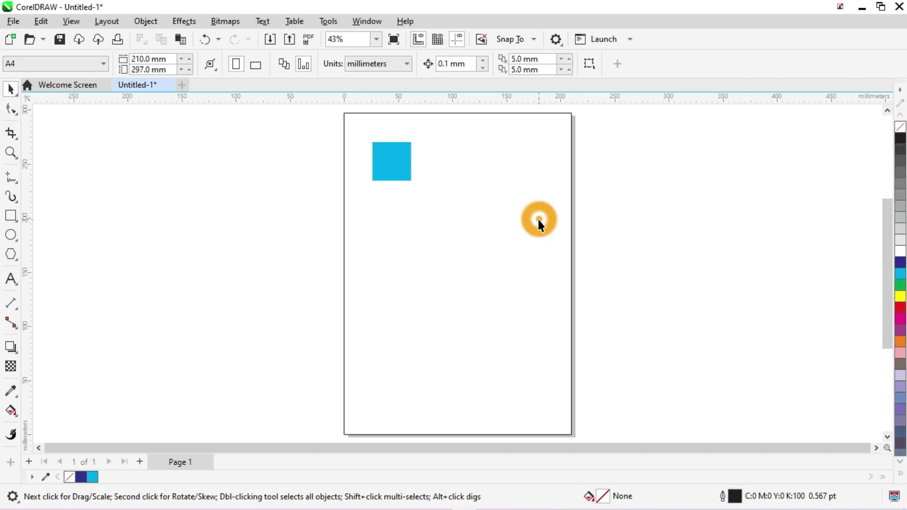
pyautogui.click(398, 175)
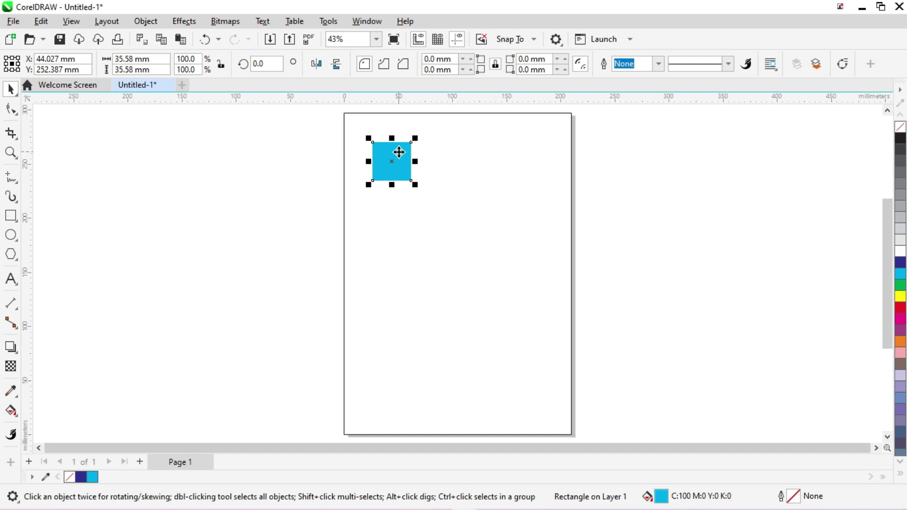
# Zoom in and change the square's fill from cyan to dark blue
pyautogui.scroll(1, 399, 154)
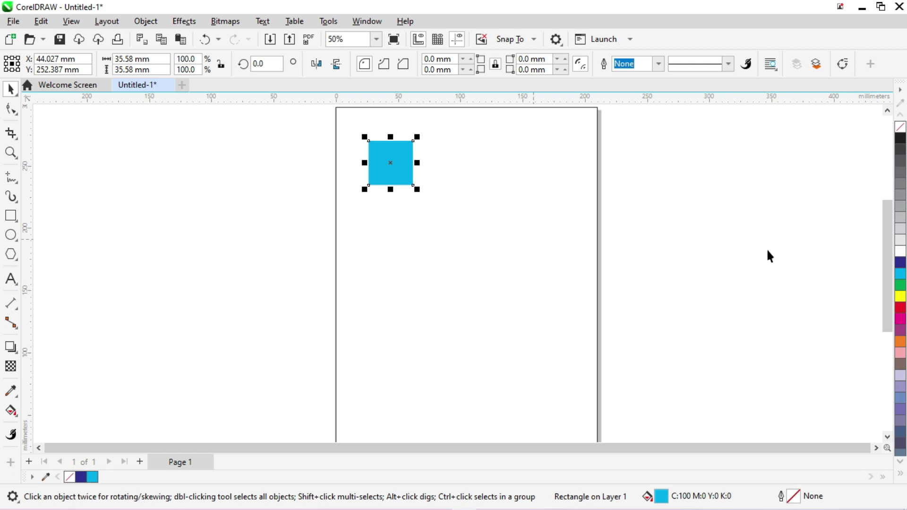
pyautogui.click(899, 263)
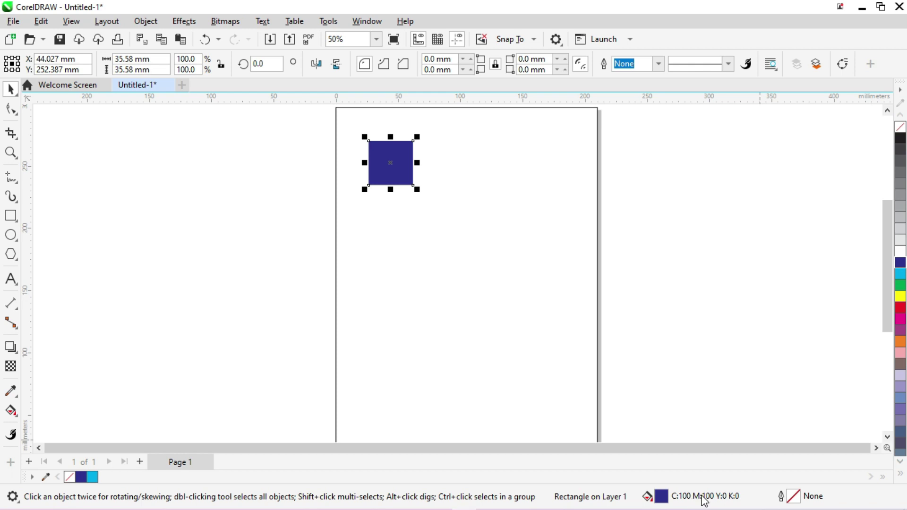
pyautogui.moveTo(660, 500)
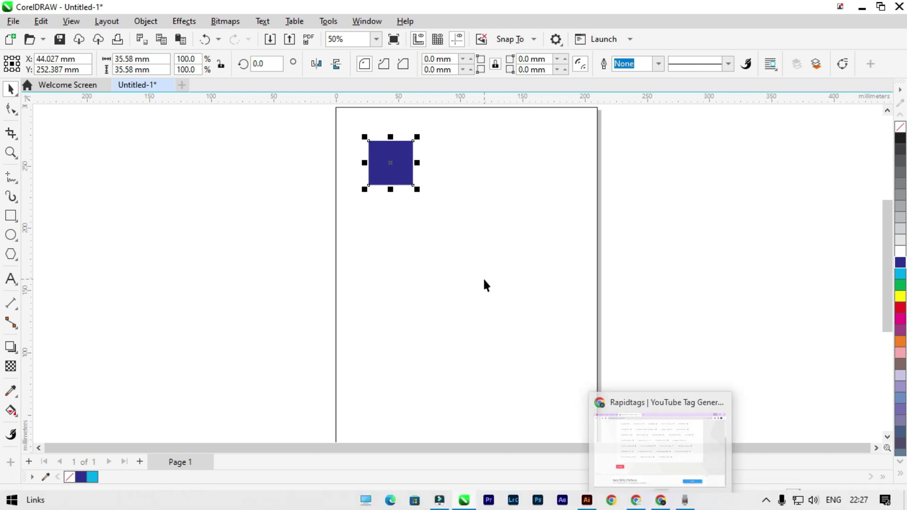
# Select the dark blue square and cancel an attempted resize, leaving it unchanged
pyautogui.click(482, 237)
pyautogui.scroll(1, 407, 156)
pyautogui.click(405, 162)
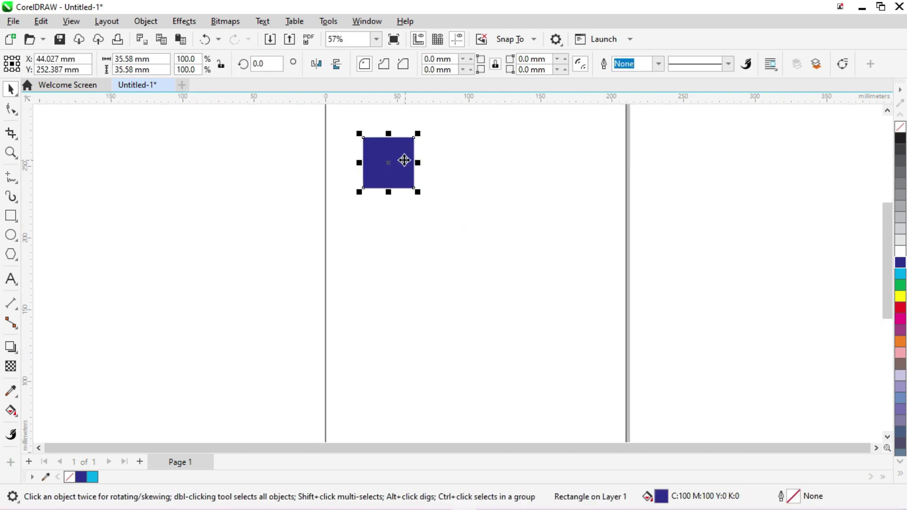
pyautogui.moveTo(422, 133); pyautogui.dragTo(409, 145)
pyautogui.press('Escape')
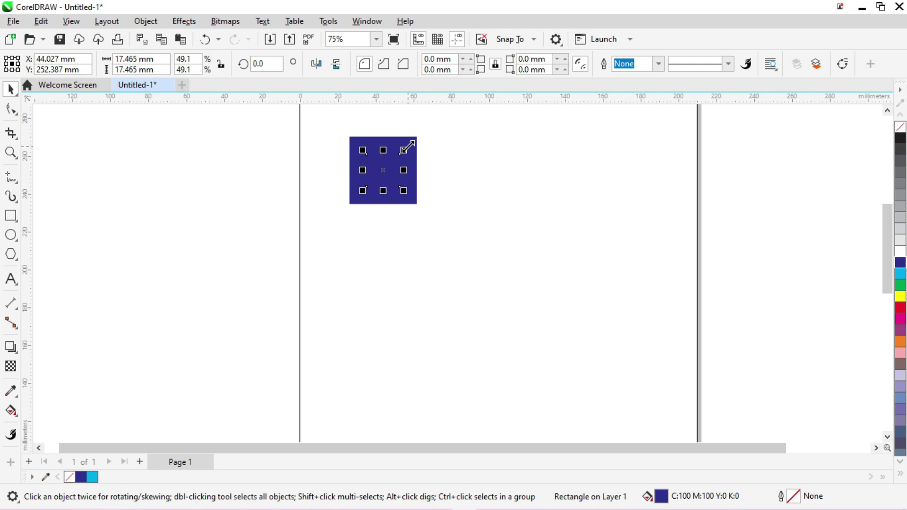
pyautogui.click(175, 212)
# Draw a circle, centre it on the square with C and E, and fill it red
pyautogui.click(10, 234)
pyautogui.moveTo(303, 273)
pyautogui.mouseDown()
pyautogui.moveTo(354, 305)
pyautogui.moveTo(363, 333)
pyautogui.mouseUp()
pyautogui.press('space')
pyautogui.keyDown('shift'); pyautogui.click(396, 189); pyautogui.keyUp('shift')
pyautogui.press('c')
pyautogui.press('e')
pyautogui.click(431, 168)
pyautogui.moveTo(442, 204); pyautogui.dragTo(349, 143)
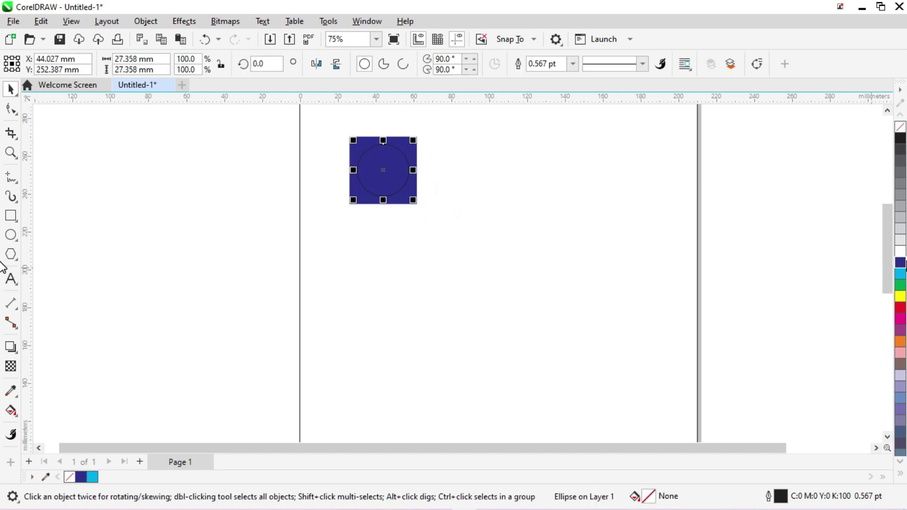
pyautogui.click(899, 308)
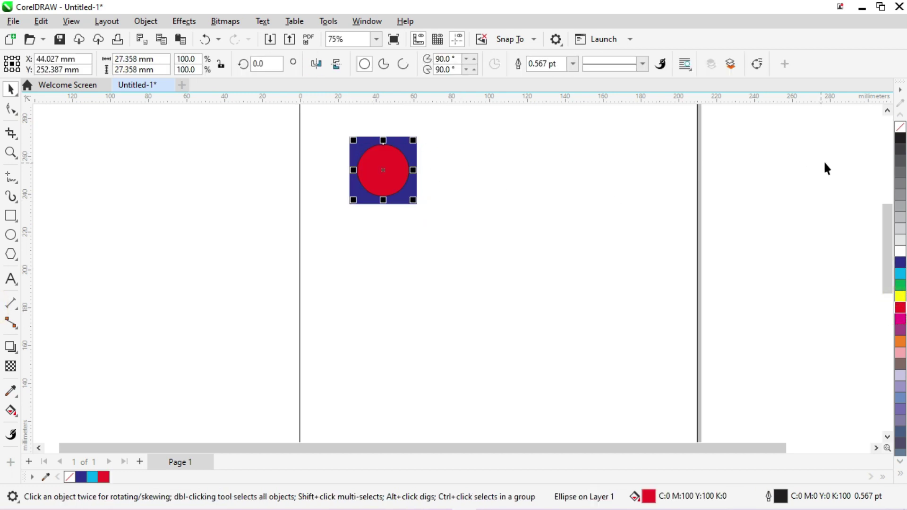
# Change the square behind the red circle to a yellow fill
pyautogui.scroll(2, 472, 130)
pyautogui.click(389, 155)
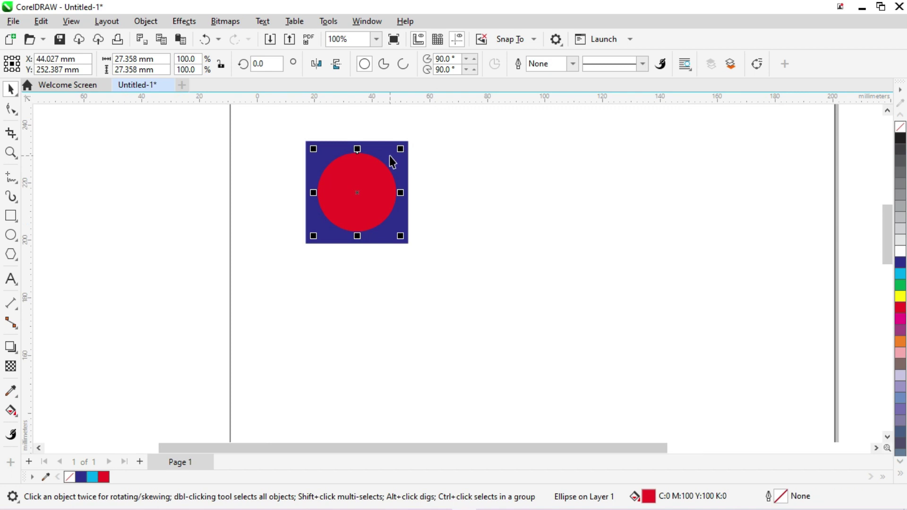
pyautogui.click(900, 285)
pyautogui.click(900, 298)
pyautogui.click(593, 265)
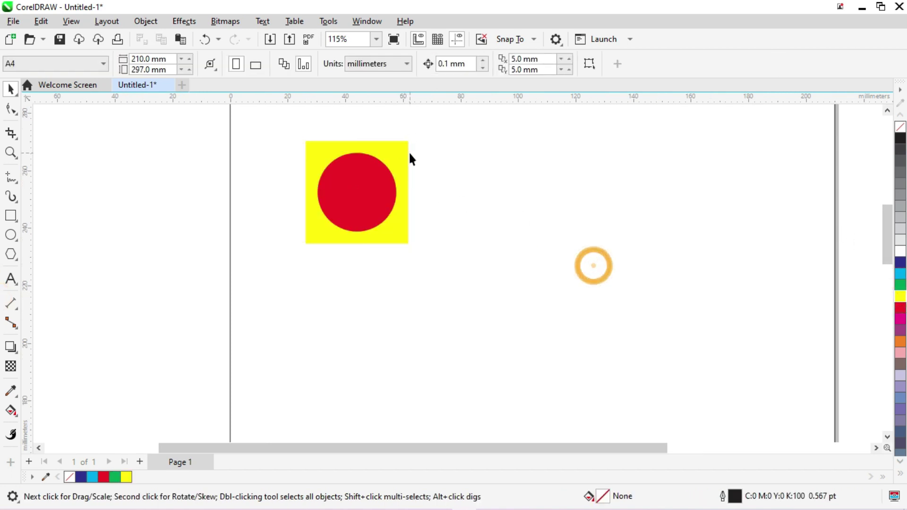
pyautogui.click(392, 159)
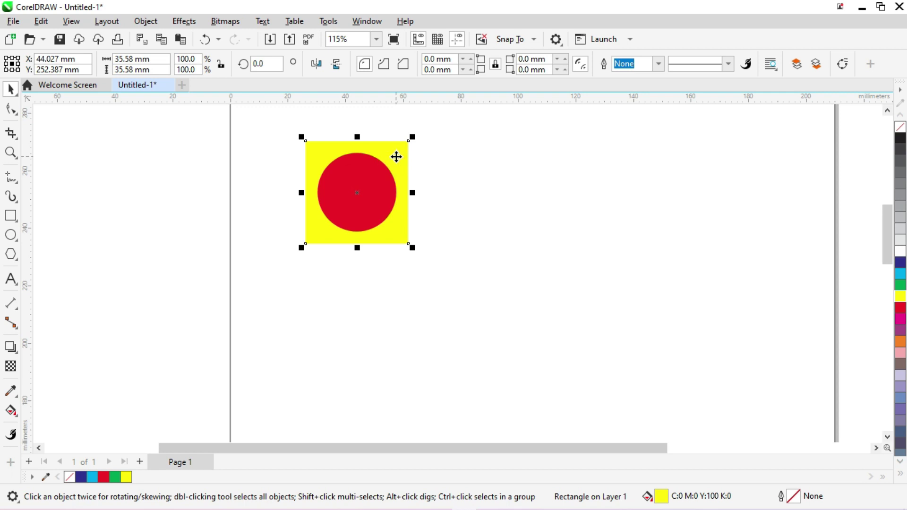
pyautogui.click(377, 174)
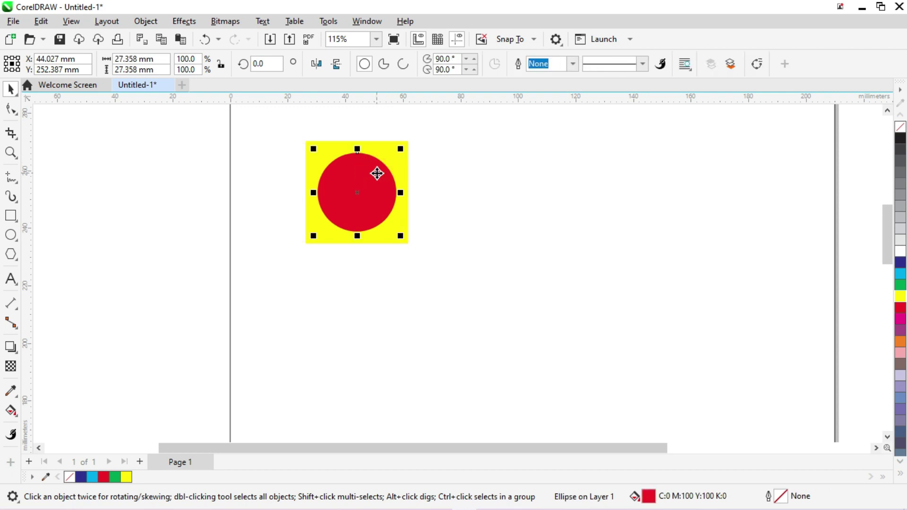
pyautogui.click(468, 140)
pyautogui.click(401, 160)
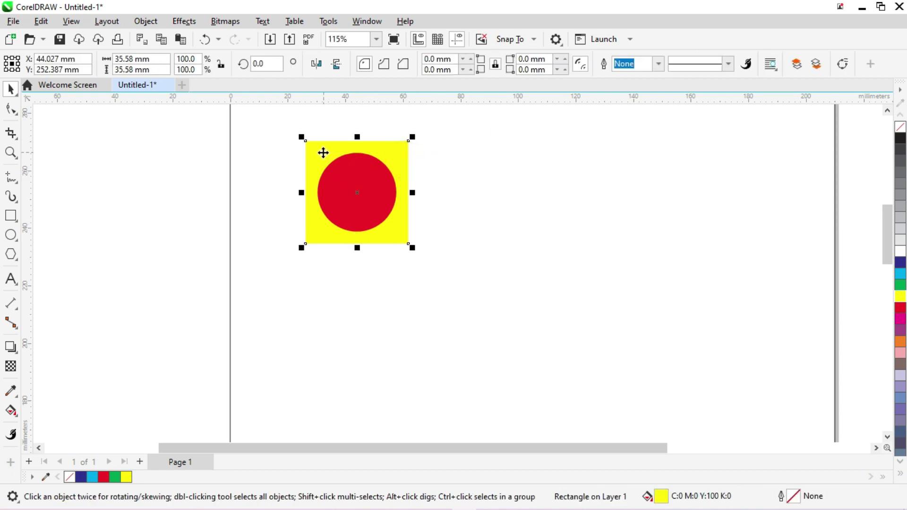
# Add a larger black copy of the yellow square behind the badge as a border
pyautogui.moveTo(413, 137); pyautogui.dragTo(423, 123)
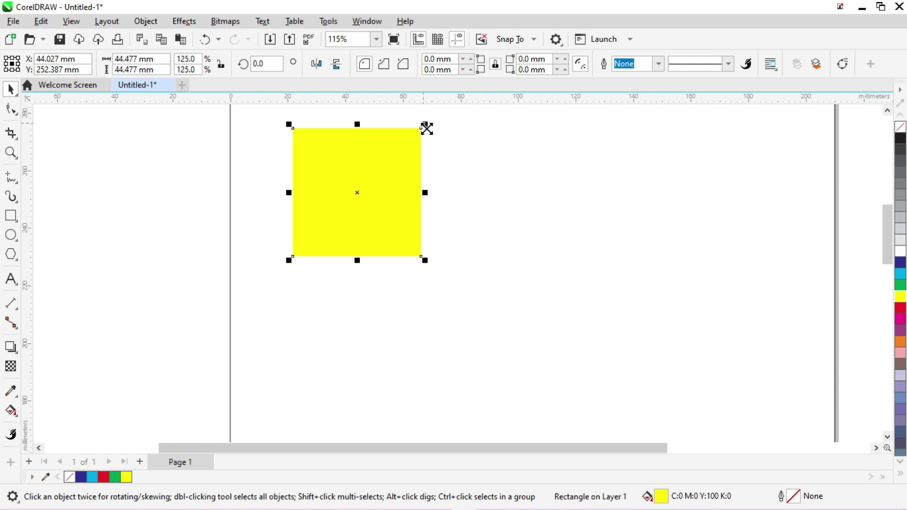
pyautogui.click(900, 138)
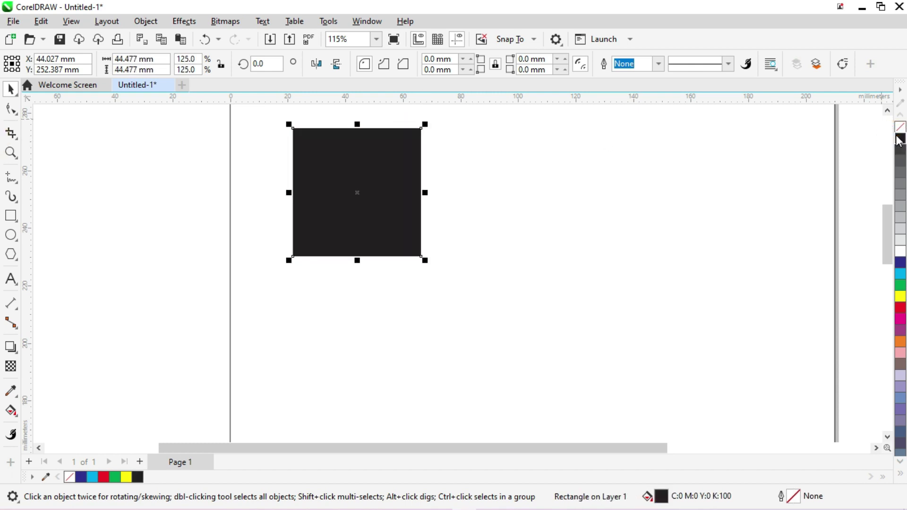
pyautogui.hotkey('shift', 'pagedown')
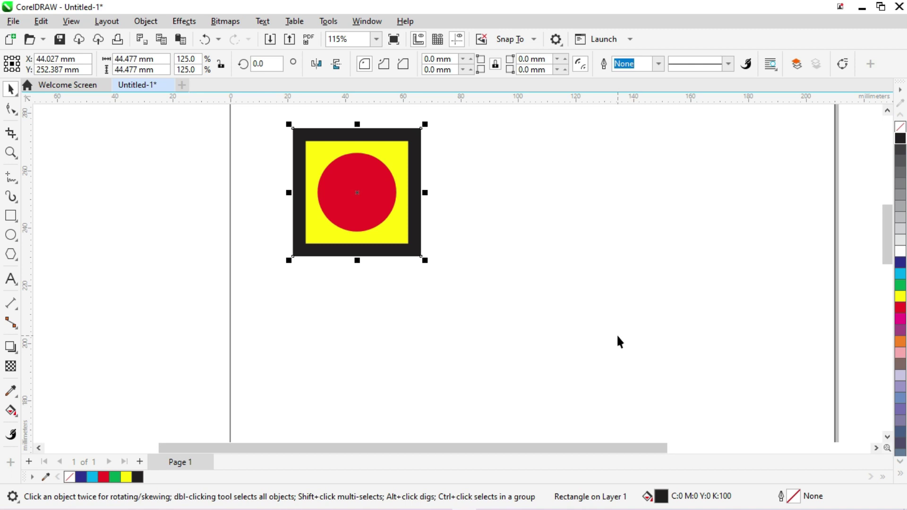
pyautogui.click(540, 305)
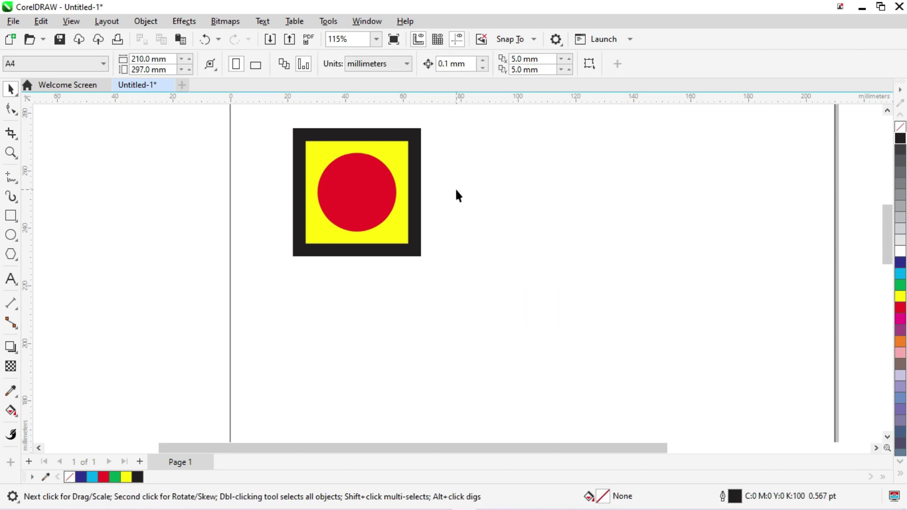
# Group the black square, yellow square and red circle into one badge
pyautogui.hotkey('shift', 'F4')
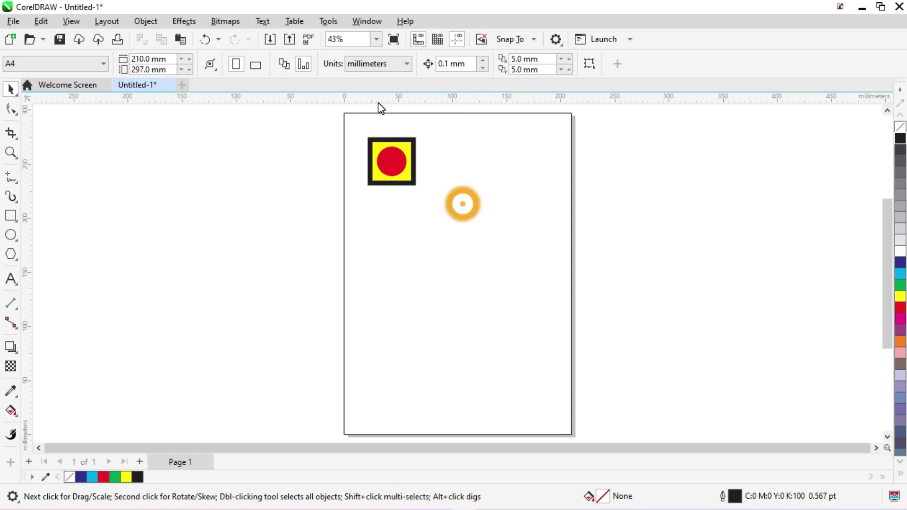
pyautogui.scroll(1, 351, 130)
pyautogui.moveTo(351, 127)
pyautogui.mouseDown()
pyautogui.moveTo(455, 237)
pyautogui.moveTo(355, 123)
pyautogui.mouseUp()
pyautogui.click(461, 184)
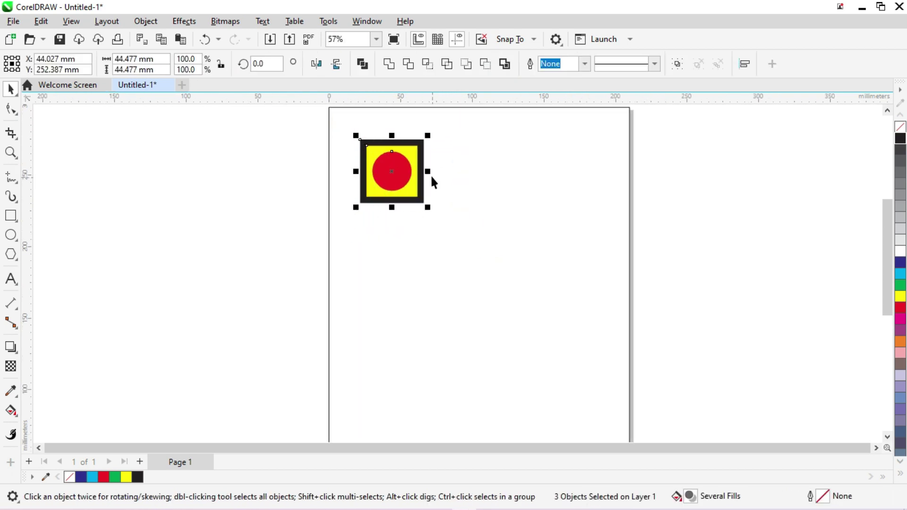
pyautogui.hotkey('ctrl', 'g')
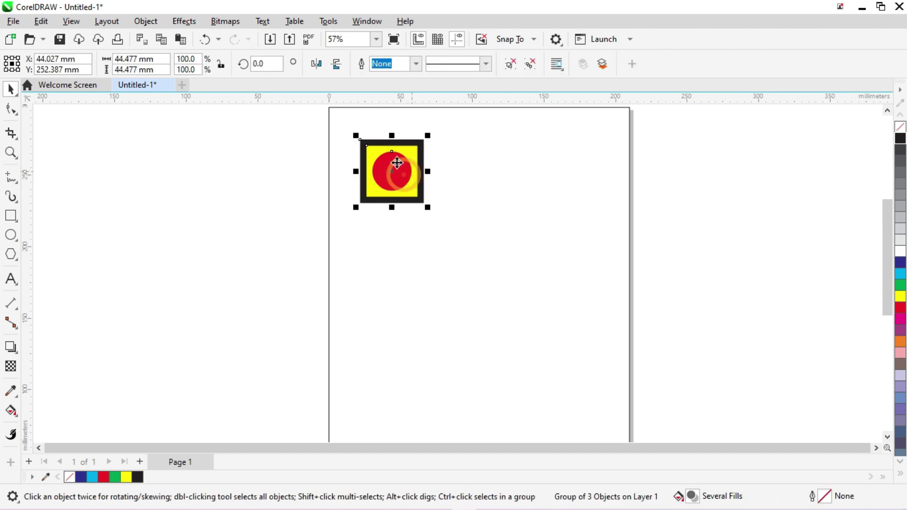
pyautogui.scroll(1, 396, 162)
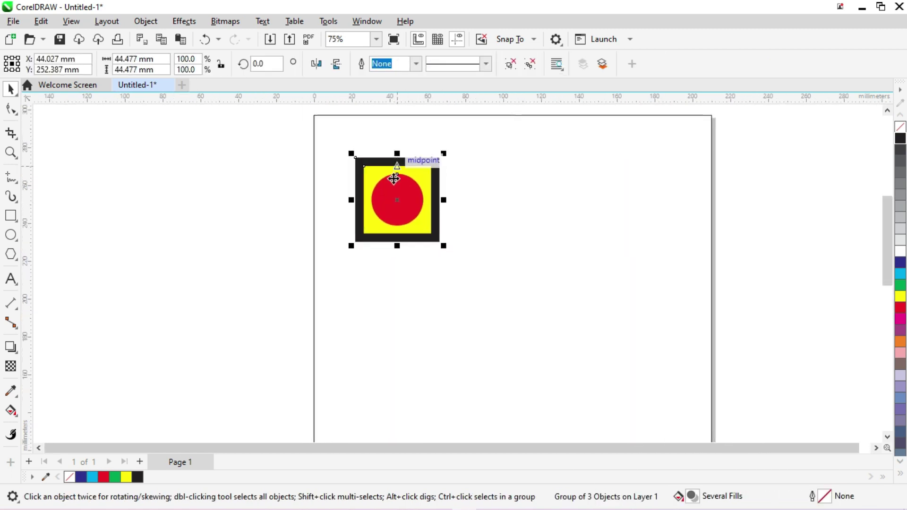
pyautogui.click(425, 136)
# Place a copy of the grouped badge to the left of the page
pyautogui.scroll(-2, 425, 135)
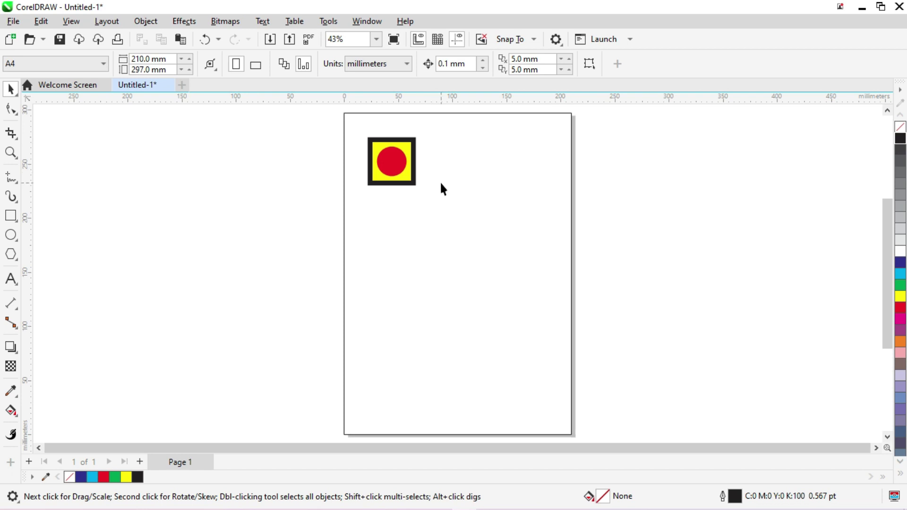
pyautogui.scroll(1, 384, 112)
pyautogui.click(375, 193)
pyautogui.moveTo(395, 176); pyautogui.dragTo(297, 169)
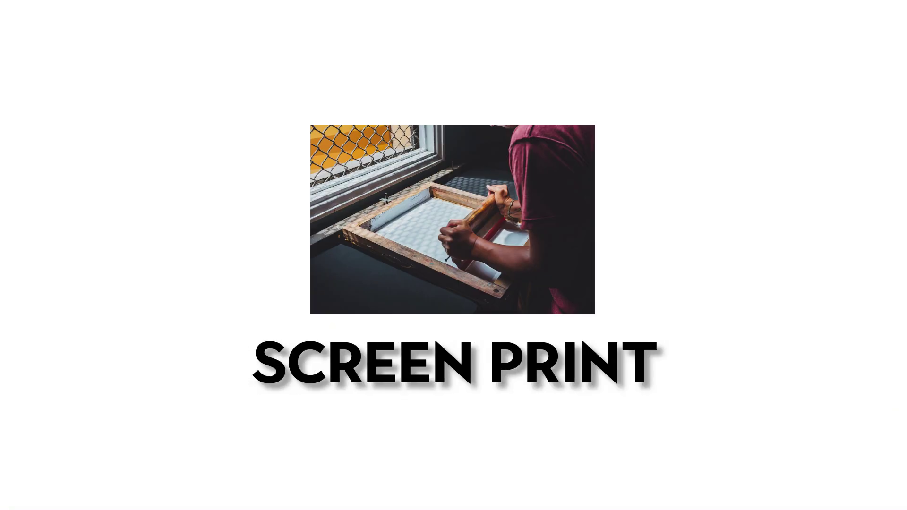
# Reposition the on-page badge up-left and recolour its inner circle cyan
pyautogui.click(567, 182)
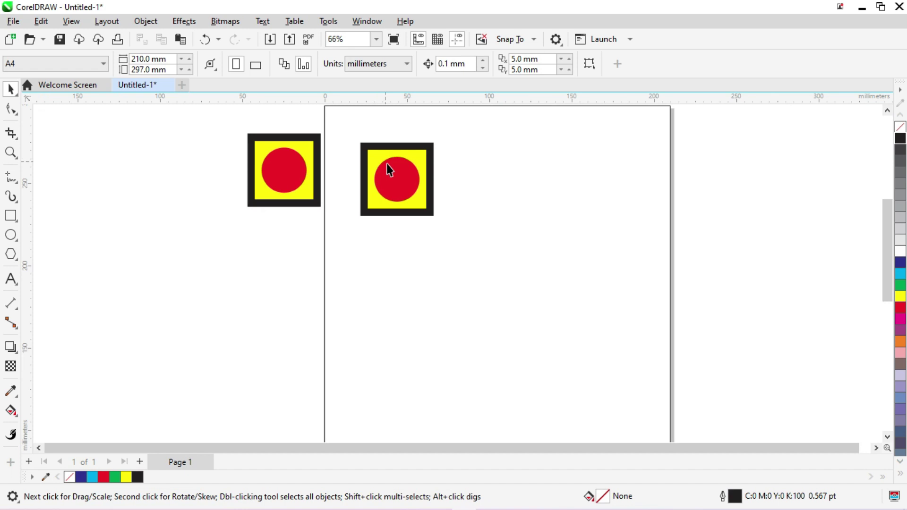
pyautogui.moveTo(394, 163); pyautogui.dragTo(380, 139)
pyautogui.click(576, 185)
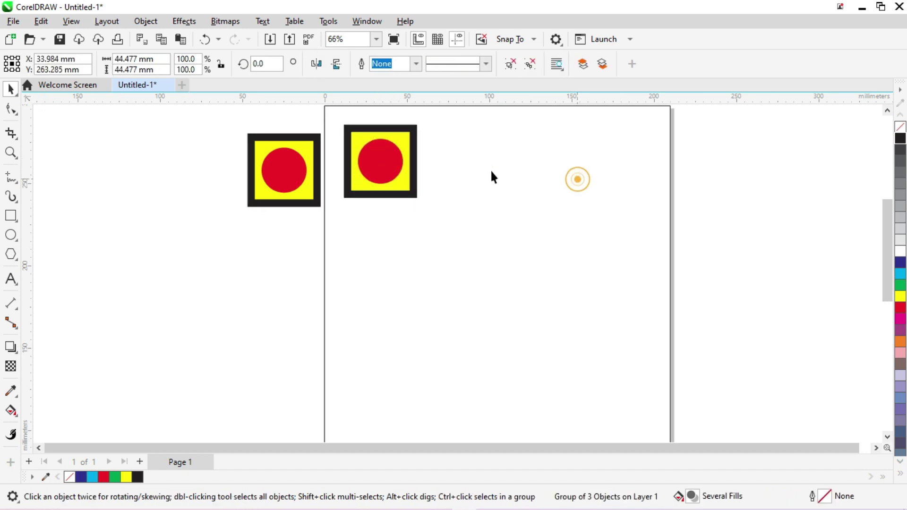
pyautogui.scroll(2, 374, 143)
pyautogui.click(417, 138)
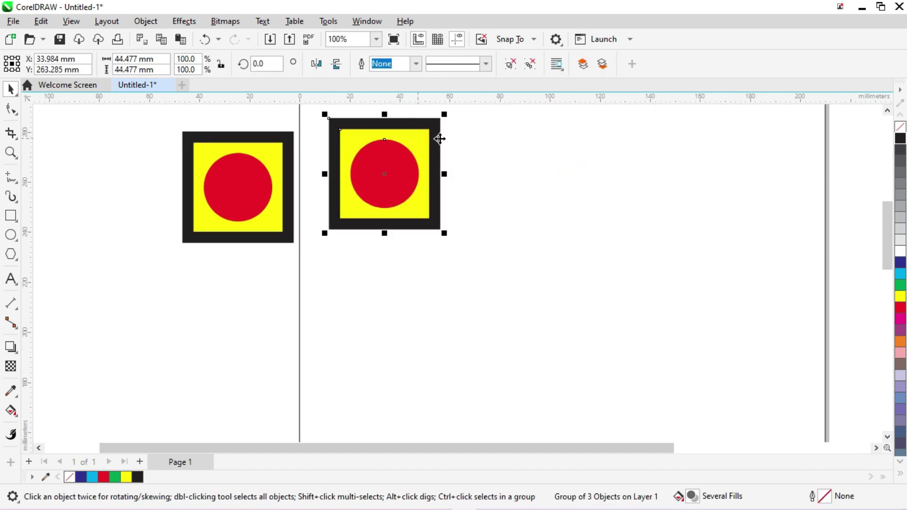
pyautogui.click(499, 133)
pyautogui.keyDown('ctrl'); pyautogui.click(410, 182); pyautogui.keyUp('ctrl')
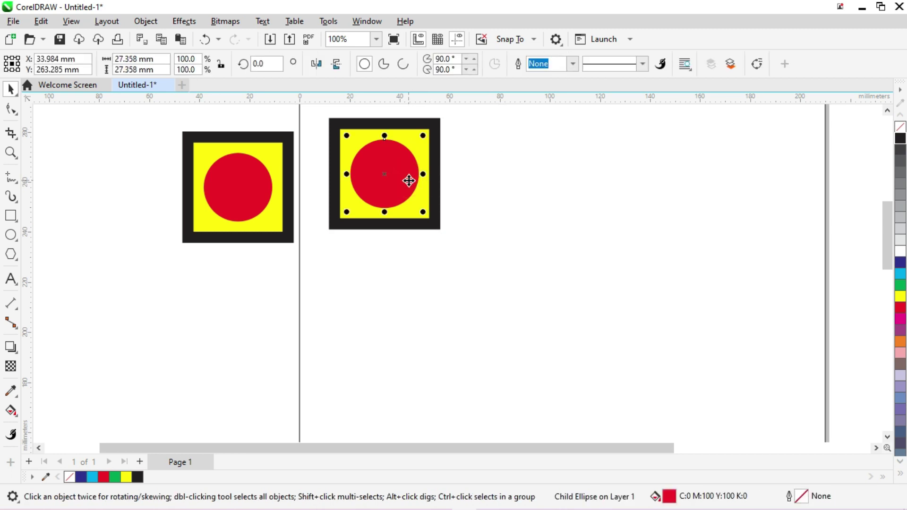
pyautogui.click(900, 274)
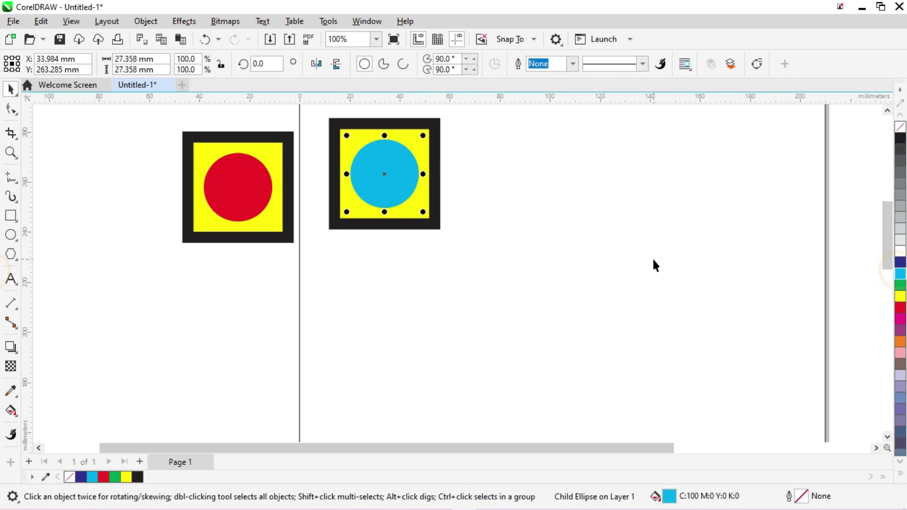
# Shift the red-circle badge up and left beside the page
pyautogui.moveTo(263, 184); pyautogui.dragTo(251, 159)
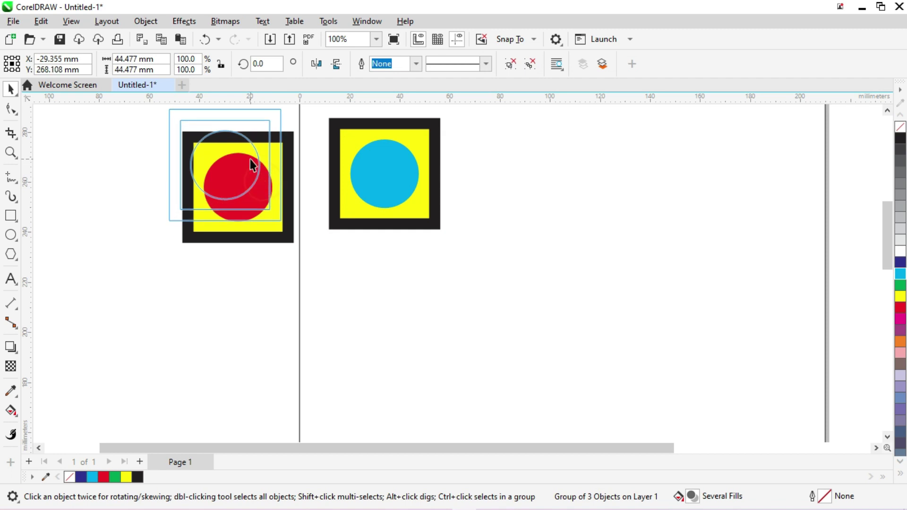
pyautogui.scroll(-1, 279, 207)
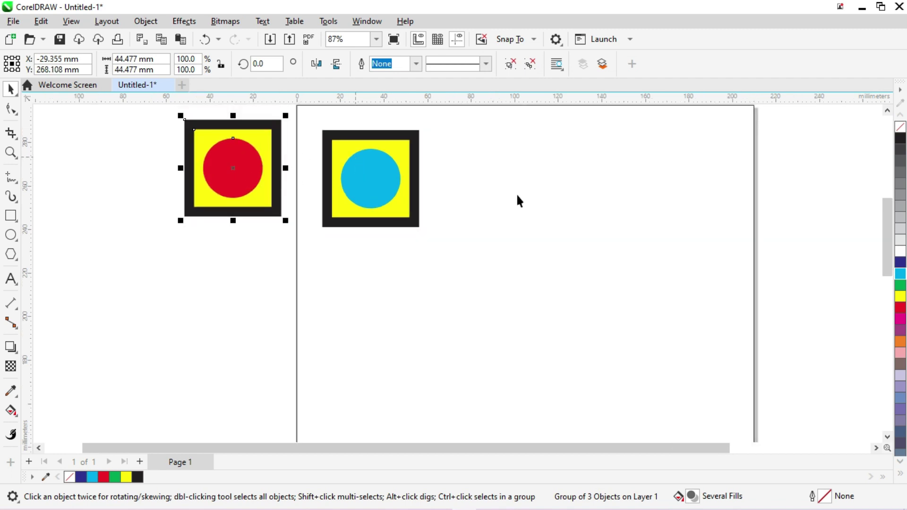
pyautogui.click(505, 168)
pyautogui.click(405, 178)
pyautogui.click(477, 156)
pyautogui.click(391, 166)
# Nudge the cyan badge up-left and place a copy of it to its right
pyautogui.click(482, 141)
pyautogui.click(392, 162)
pyautogui.click(446, 147)
pyautogui.moveTo(384, 184); pyautogui.dragTo(401, 172)
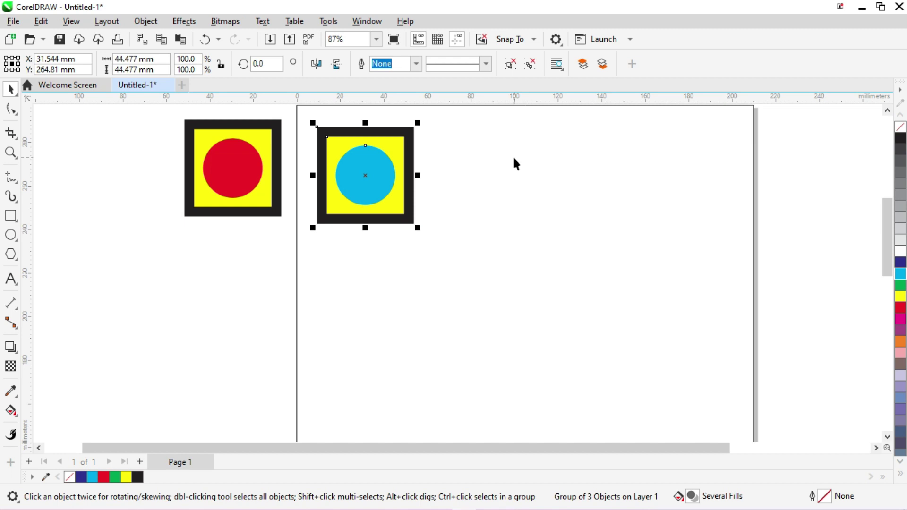
pyautogui.click(395, 178)
pyautogui.moveTo(380, 175); pyautogui.dragTo(494, 179)
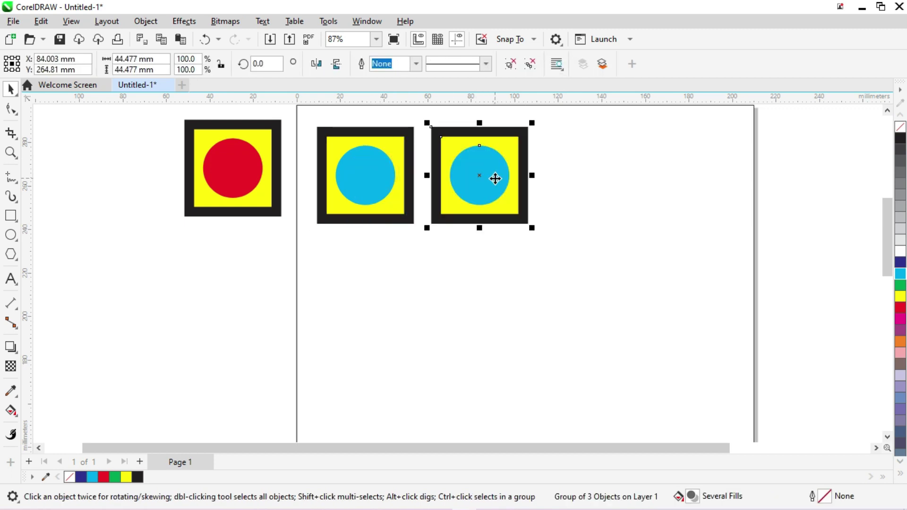
# Add a third cyan badge with Ctrl+D and duplicate the row of three below
pyautogui.hotkey('ctrl', 'd')
pyautogui.scroll(-2, 494, 178)
pyautogui.moveTo(451, 147); pyautogui.dragTo(574, 271)
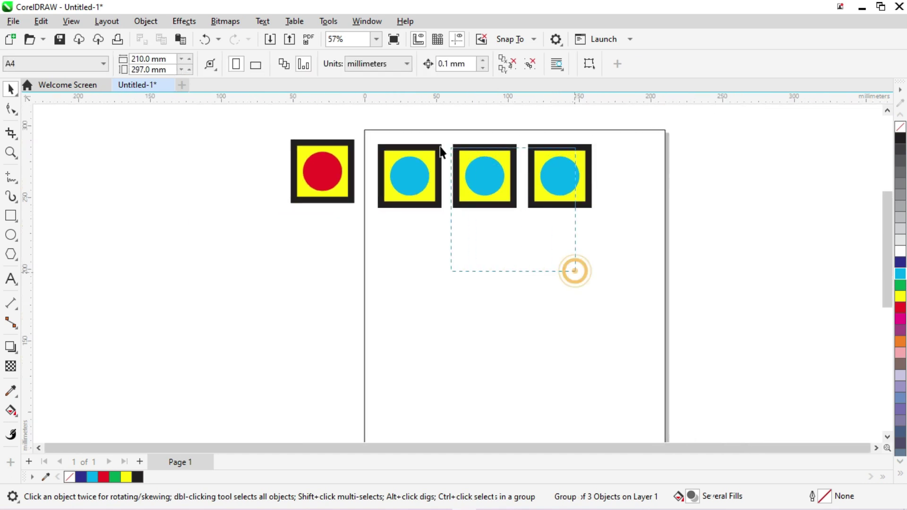
pyautogui.scroll(-1, 440, 151)
pyautogui.moveTo(543, 216); pyautogui.dragTo(378, 137)
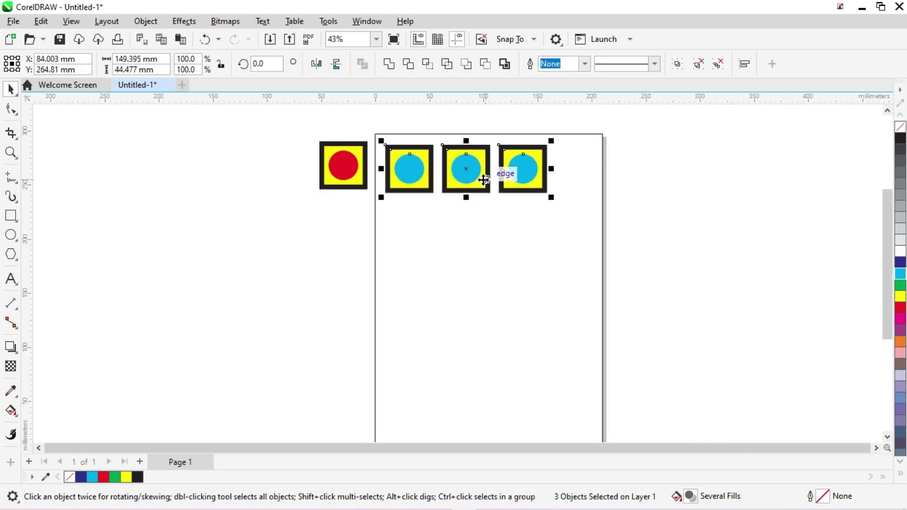
pyautogui.moveTo(484, 180)
pyautogui.mouseDown()
pyautogui.moveTo(503, 207)
pyautogui.moveTo(493, 286)
pyautogui.mouseUp()
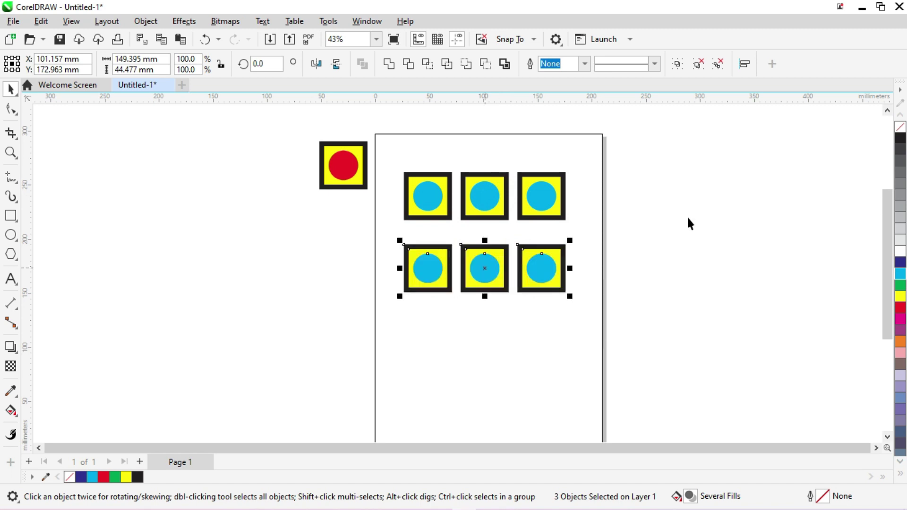
# Group the six cyan badges and centre the grid on the page
pyautogui.click(688, 223)
pyautogui.scroll(-1, 661, 225)
pyautogui.click(357, 144)
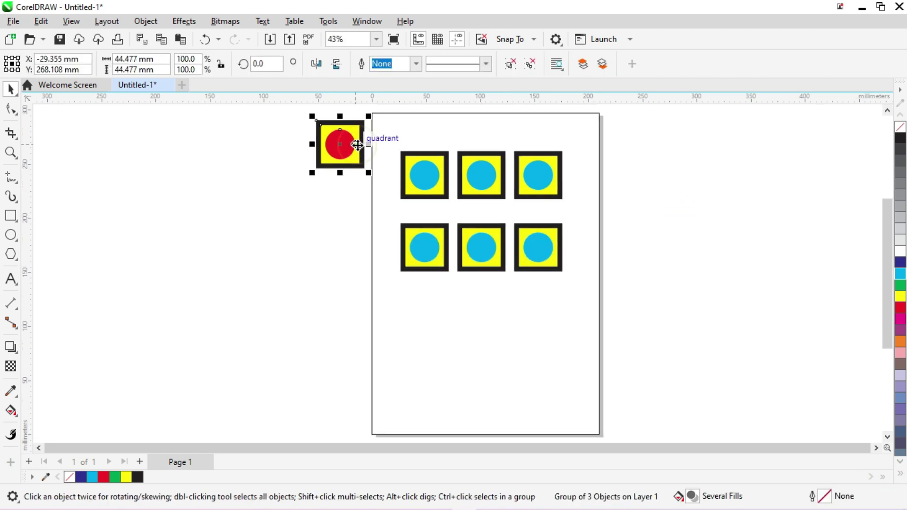
pyautogui.moveTo(357, 145)
pyautogui.mouseDown()
pyautogui.moveTo(357, 134)
pyautogui.moveTo(588, 312)
pyautogui.mouseUp()
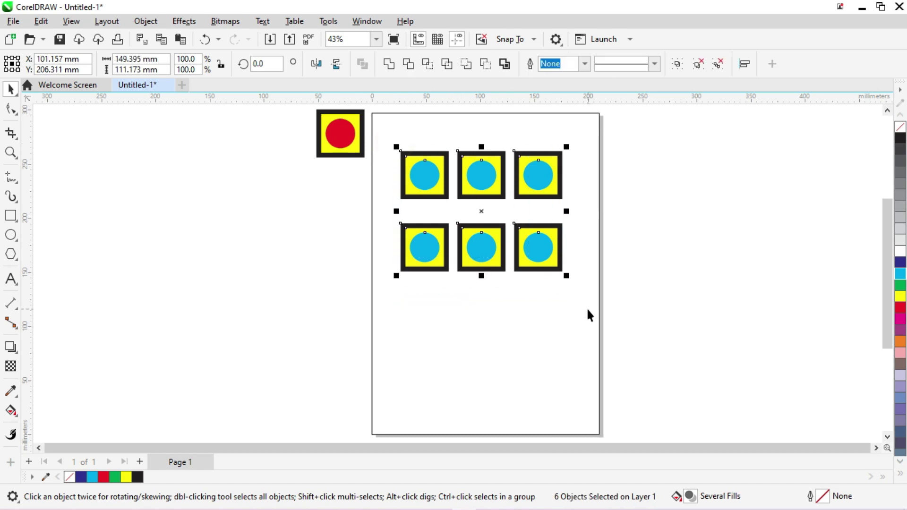
pyautogui.hotkey('ctrl', 'g')
pyautogui.press('p')
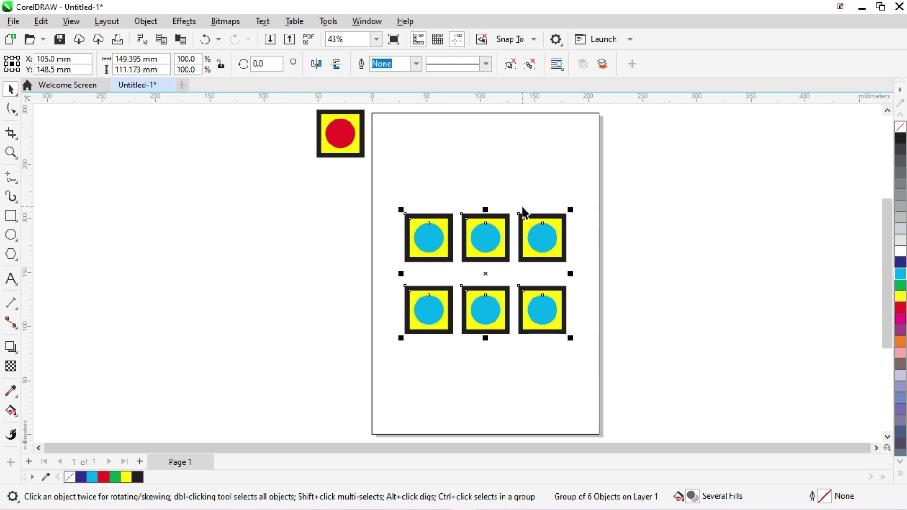
# Delete the page-sized frame rectangle, leaving the badge grid
pyautogui.click(531, 174)
pyautogui.click(543, 233)
pyautogui.click(552, 193)
pyautogui.click(546, 202)
pyautogui.moveTo(574, 174); pyautogui.dragTo(621, 207)
pyautogui.press('Delete')
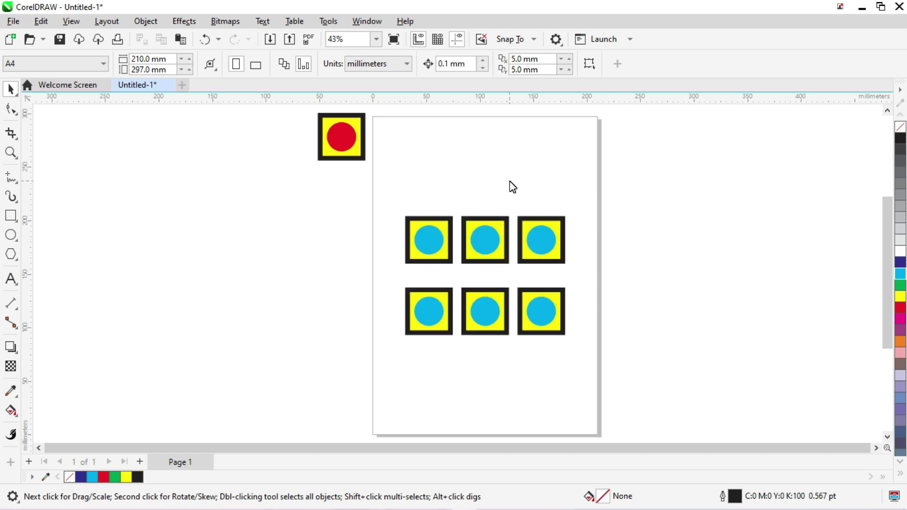
# Open Print with Ctrl+P and launch Print Preview of the badge grid
pyautogui.hotkey('ctrl', 'p')
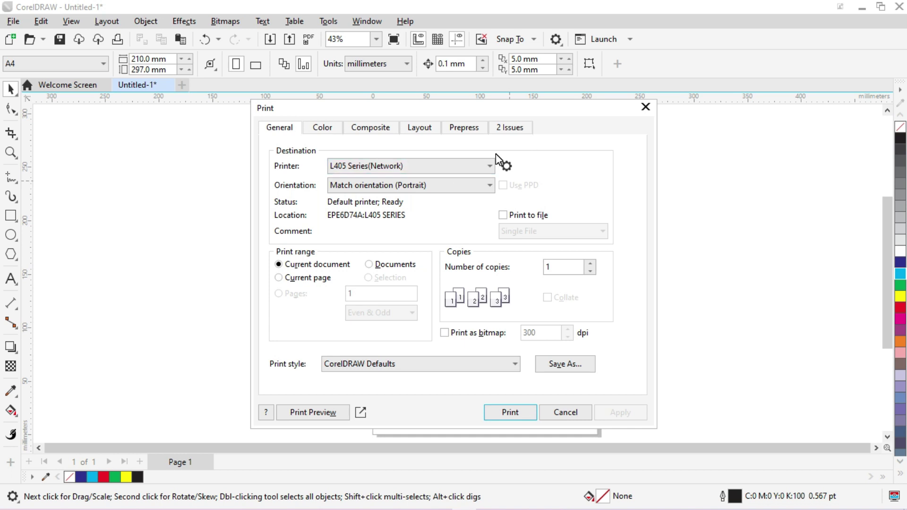
pyautogui.click(322, 413)
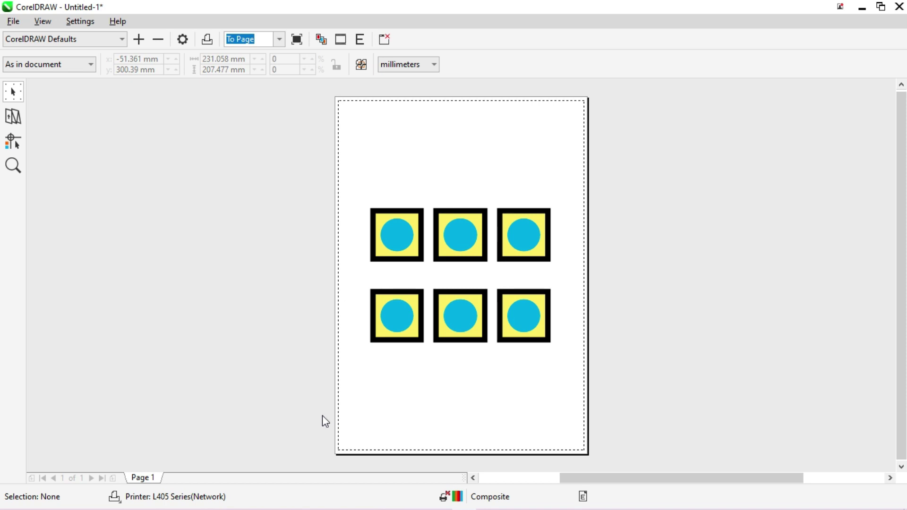
# Try the imposition and marks tools, then enable colour separations in the preview
pyautogui.click(8, 126)
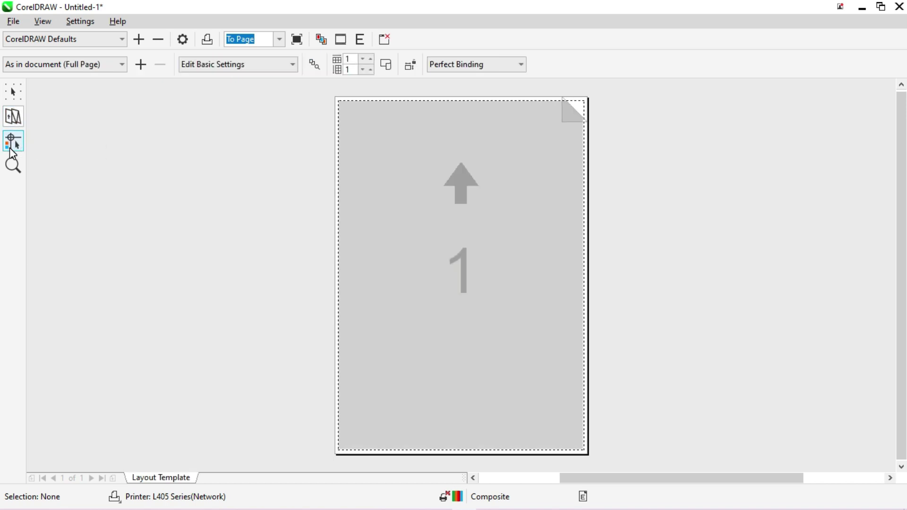
pyautogui.click(10, 146)
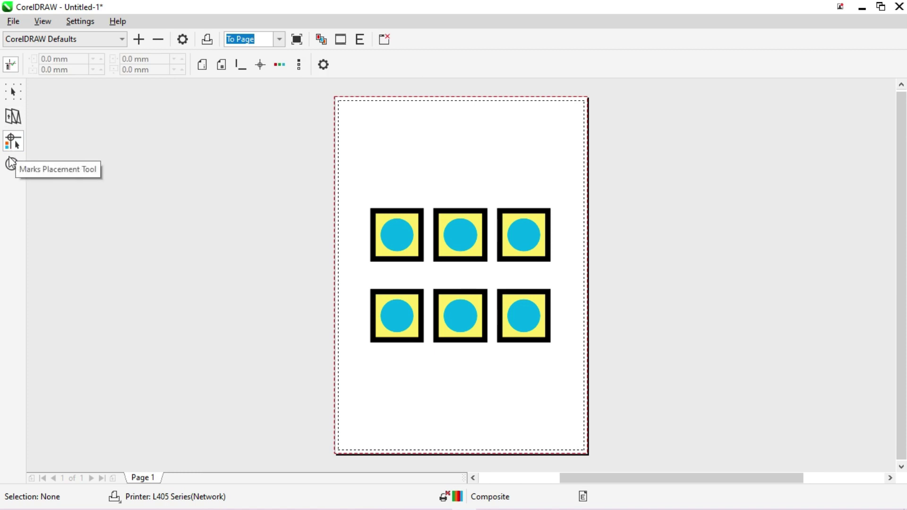
pyautogui.click(19, 95)
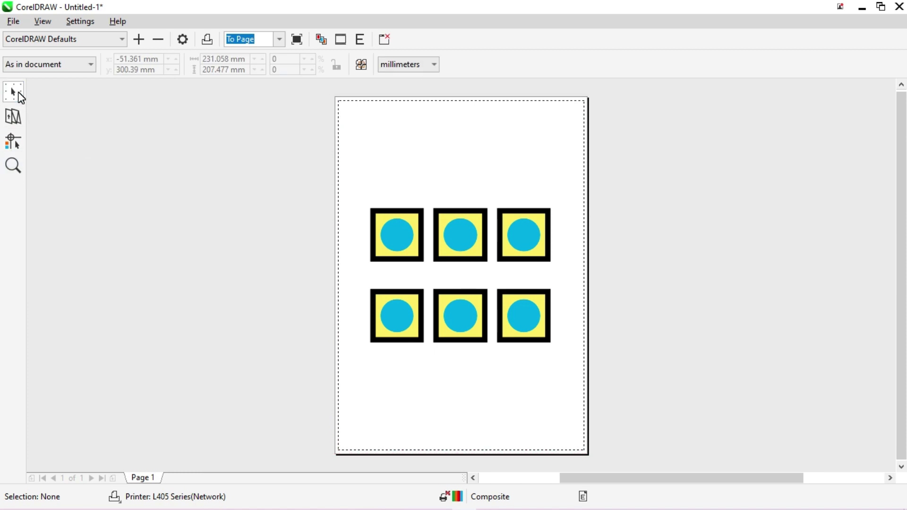
pyautogui.click(318, 36)
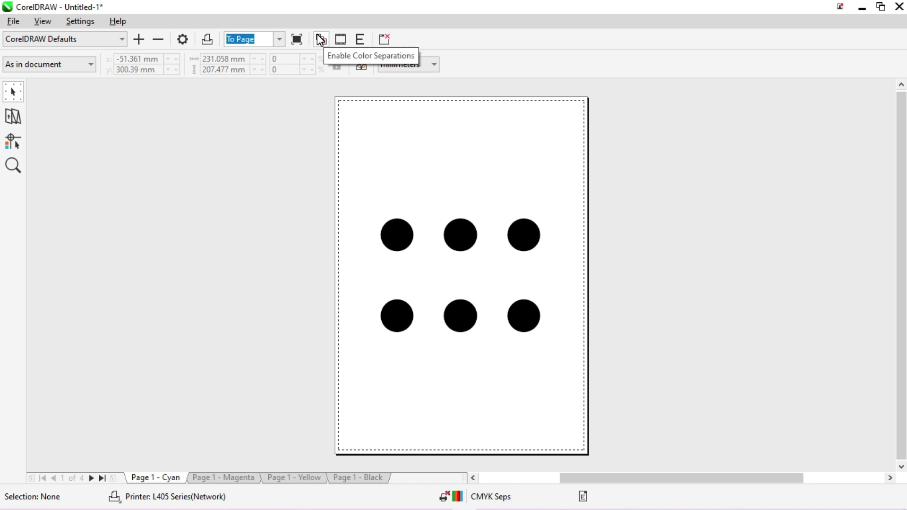
# Preview the Magenta, Yellow and Black separation plates, then close the preview
pyautogui.click(204, 475)
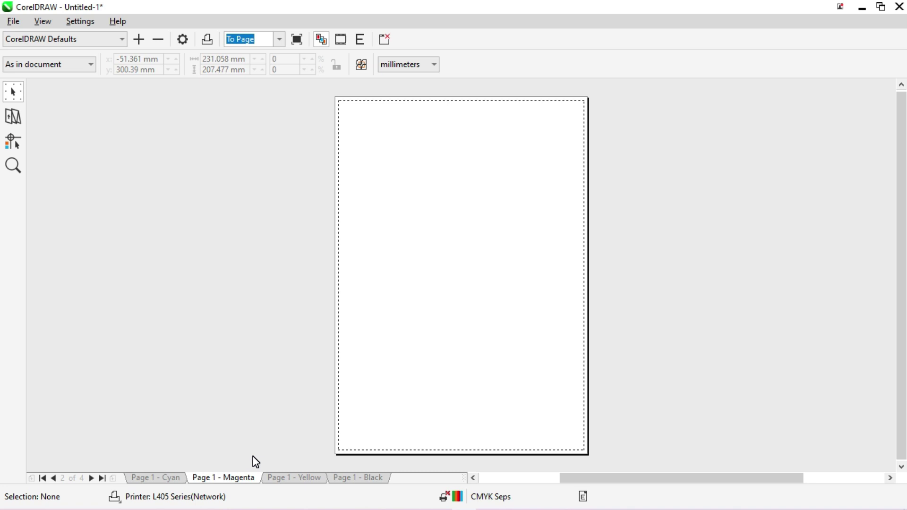
pyautogui.click(276, 478)
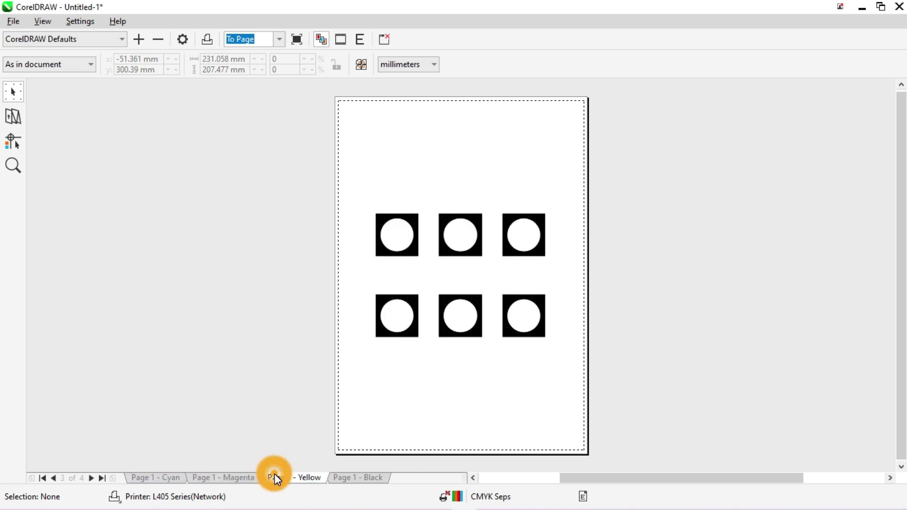
pyautogui.click(375, 476)
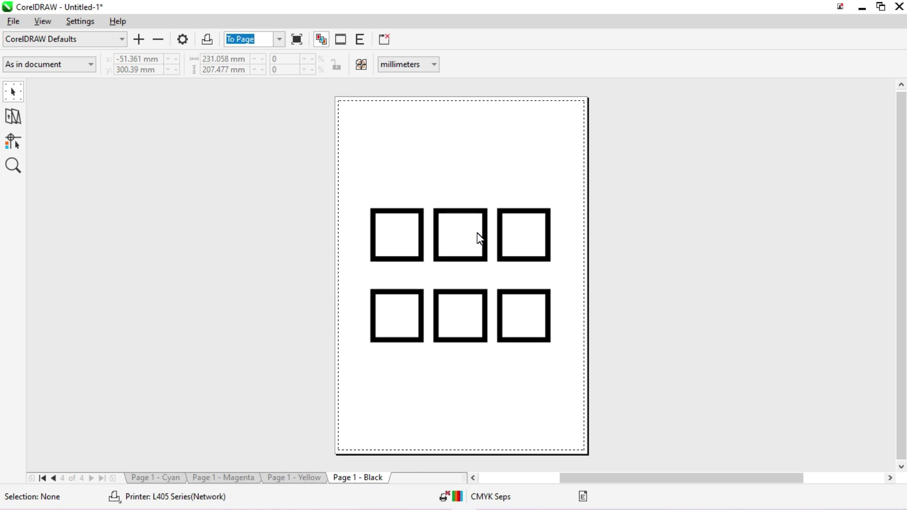
pyautogui.press('Escape')
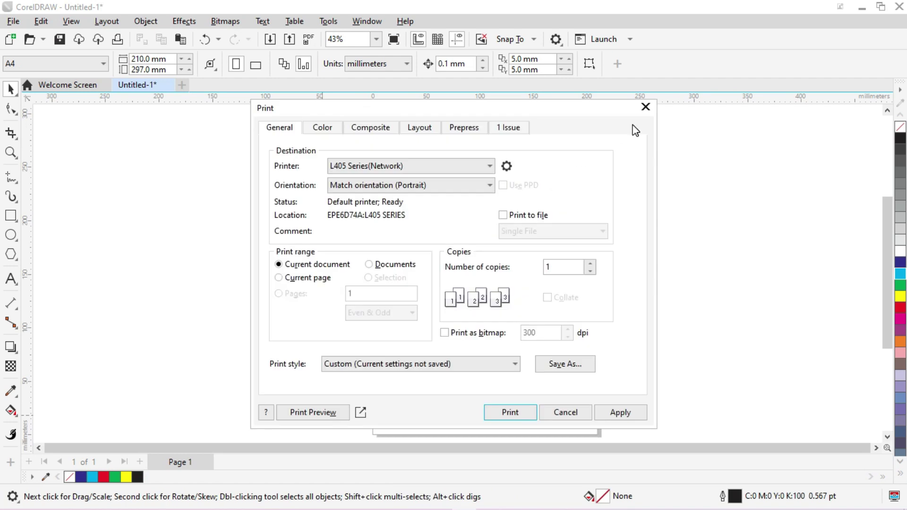
# Close the Print dialog and return to the drawing canvas
pyautogui.click(645, 107)
pyautogui.scroll(1, 340, 165)
pyautogui.scroll(1, 279, 218)
pyautogui.scroll(1, 411, 257)
# Fill the top-left and top-middle badge circles red instead of cyan
pyautogui.click(398, 234)
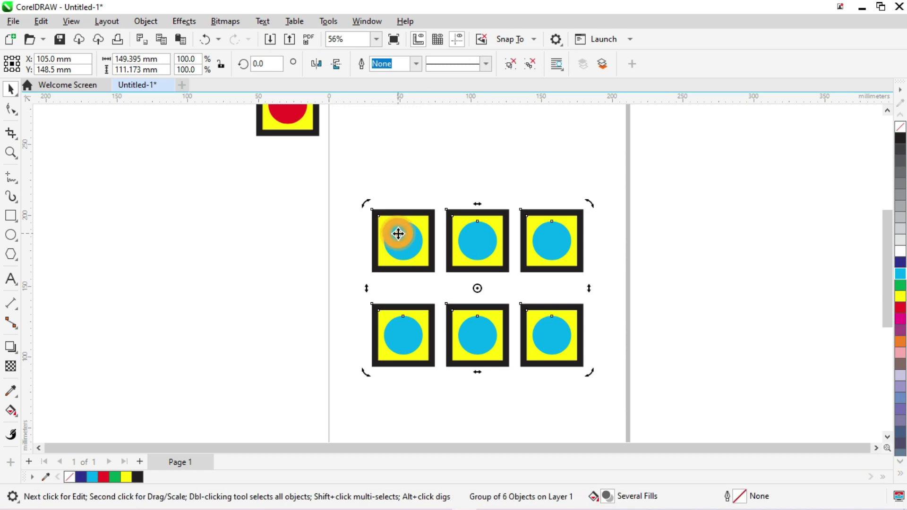
pyautogui.keyDown('ctrl'); pyautogui.click(398, 233); pyautogui.keyUp('ctrl')
pyautogui.click(458, 189)
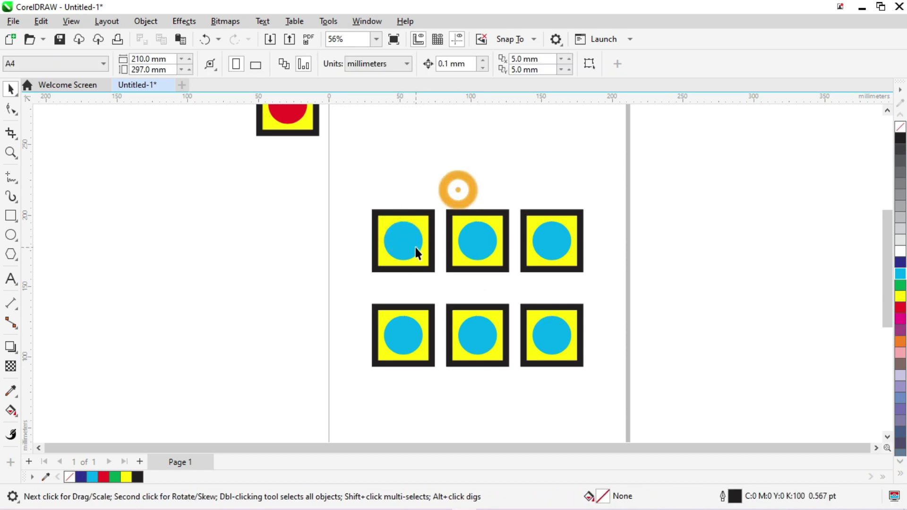
pyautogui.keyDown('ctrl'); pyautogui.click(415, 247); pyautogui.keyUp('ctrl')
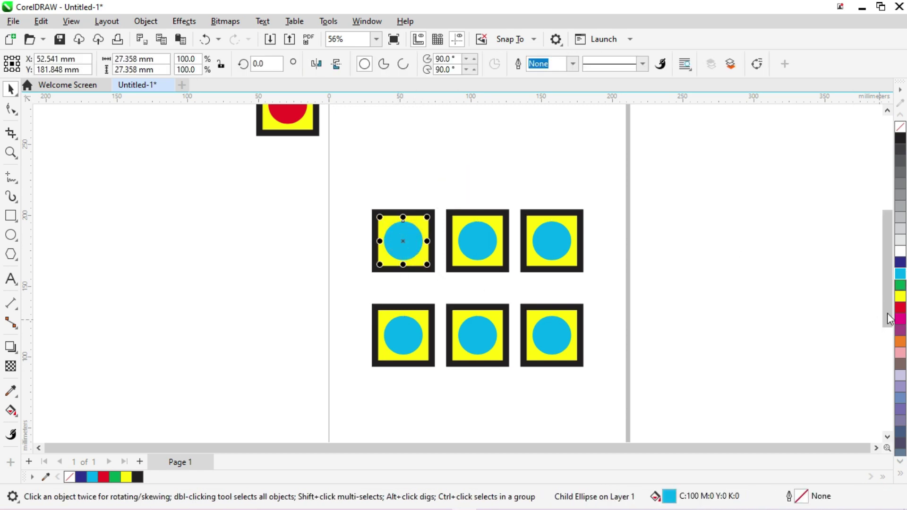
pyautogui.click(900, 308)
pyautogui.keyDown('ctrl'); pyautogui.click(489, 243); pyautogui.keyUp('ctrl')
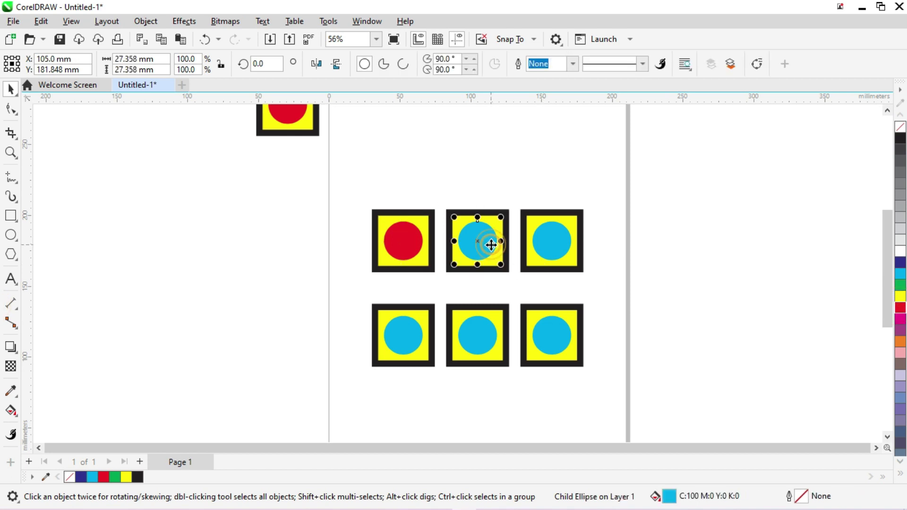
pyautogui.hotkey('ctrl', 'r')
pyautogui.keyDown('ctrl'); pyautogui.click(557, 246); pyautogui.keyUp('ctrl')
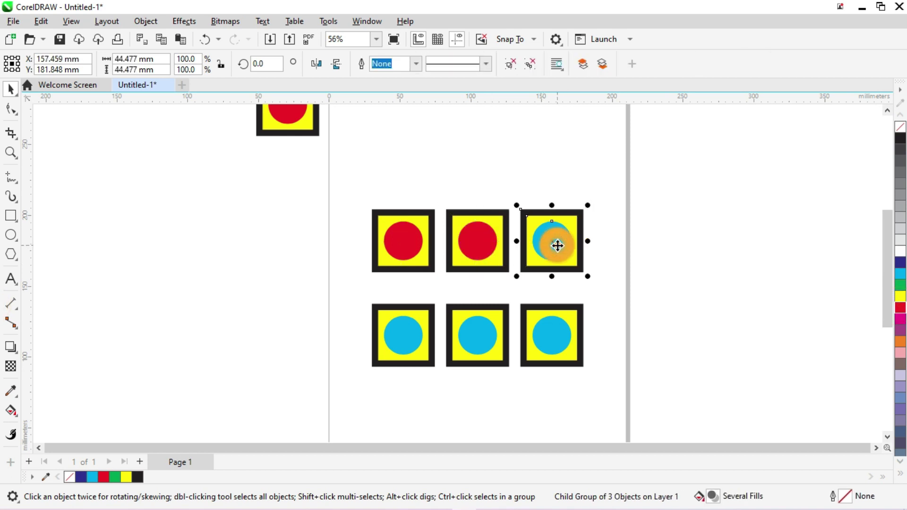
# Fill the remaining badge circles red and reselect the whole six-badge grid
pyautogui.keyDown('ctrl'); pyautogui.click(557, 245); pyautogui.keyUp('ctrl')
pyautogui.hotkey('ctrl', 'r')
pyautogui.keyDown('ctrl'); pyautogui.click(553, 330); pyautogui.keyUp('ctrl')
pyautogui.hotkey('ctrl', 'r')
pyautogui.keyDown('ctrl'); pyautogui.click(472, 329); pyautogui.keyUp('ctrl')
pyautogui.keyDown('ctrl'); pyautogui.click(400, 336); pyautogui.keyUp('ctrl')
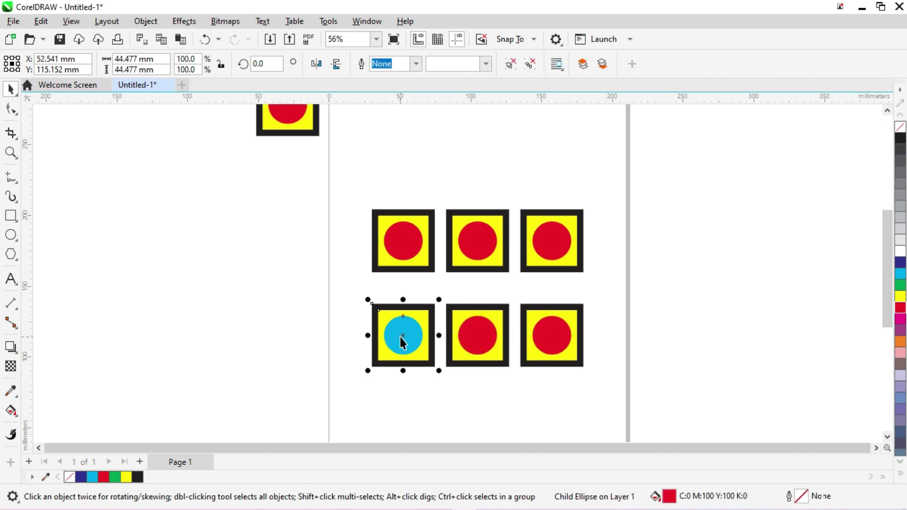
pyautogui.hotkey('ctrl', 'r')
pyautogui.click(692, 265)
pyautogui.click(502, 246)
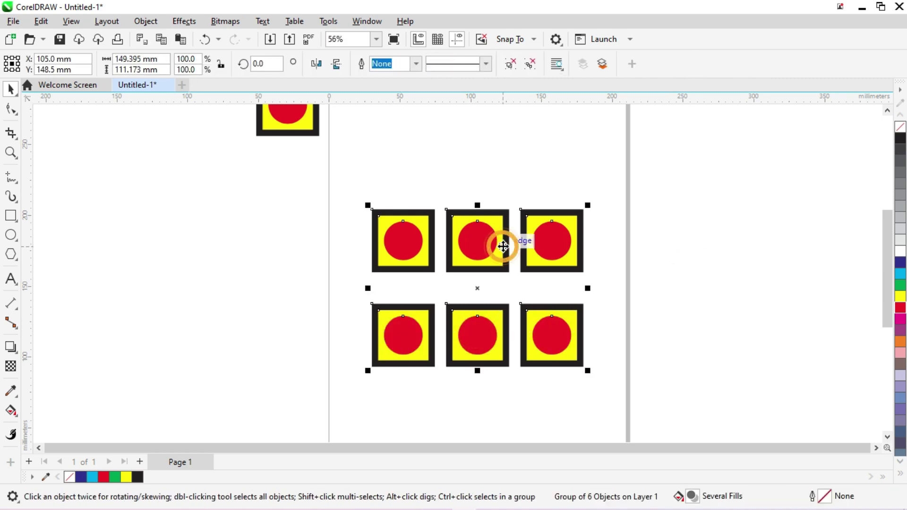
pyautogui.scroll(-2, 364, 241)
pyautogui.scroll(-2, 301, 230)
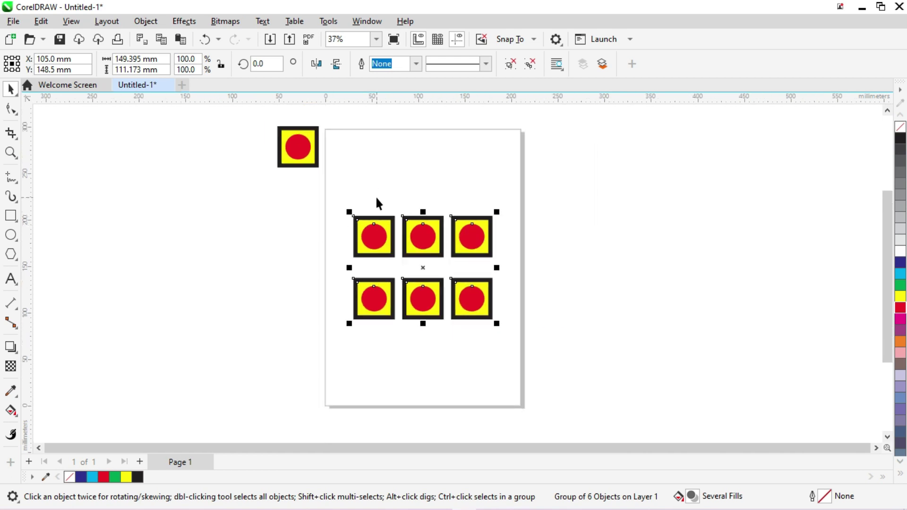
# Insert Page 2, paste the six red-circle badges onto it, then return to Page 1
pyautogui.press('pagedown')
pyautogui.press('Return')
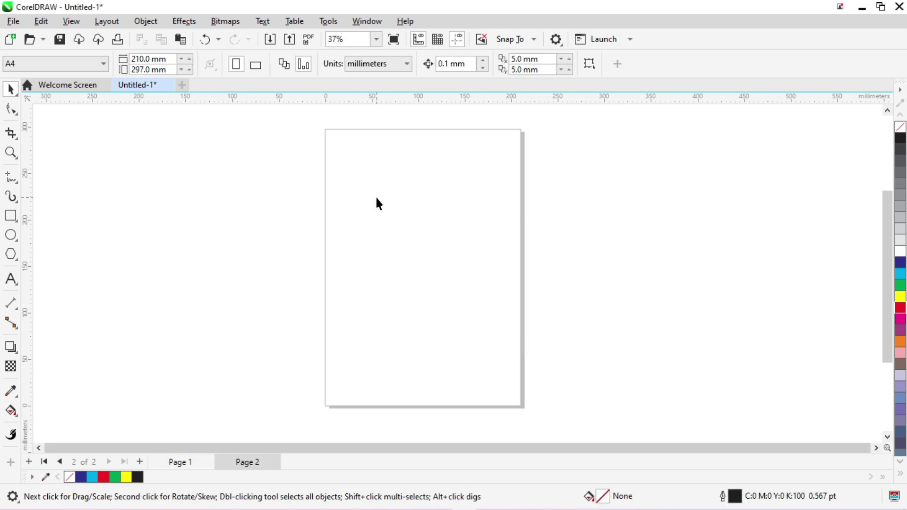
pyautogui.hotkey('ctrl', 'v')
pyautogui.click(377, 199)
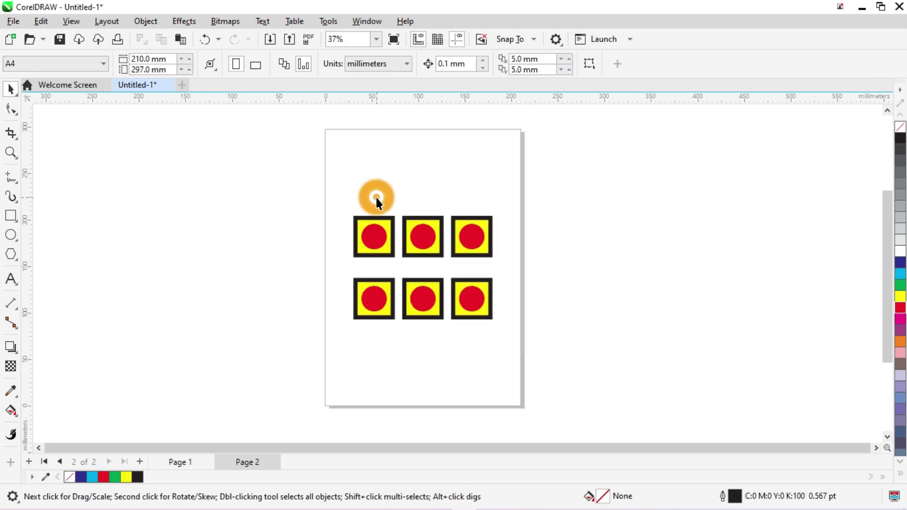
pyautogui.scroll(5, 377, 199)
pyautogui.scroll(-3, 364, 233)
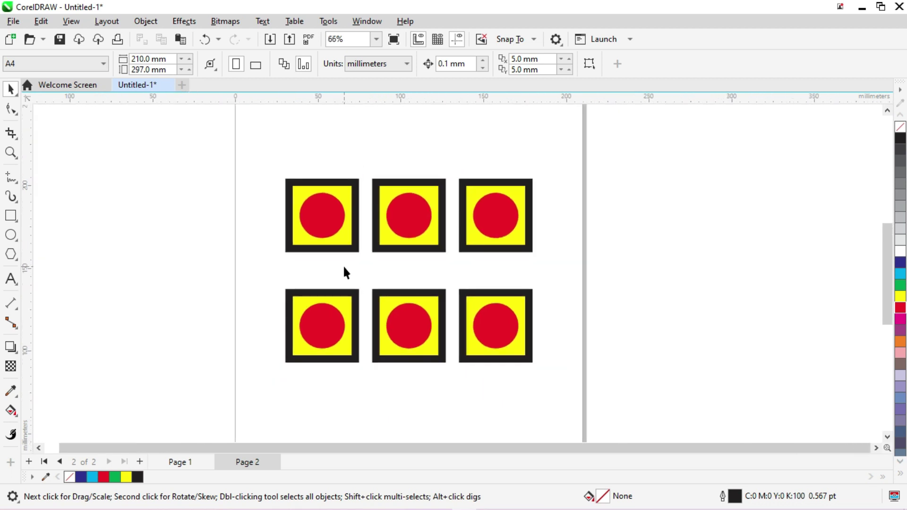
pyautogui.press('pageup')
pyautogui.moveTo(180, 461)
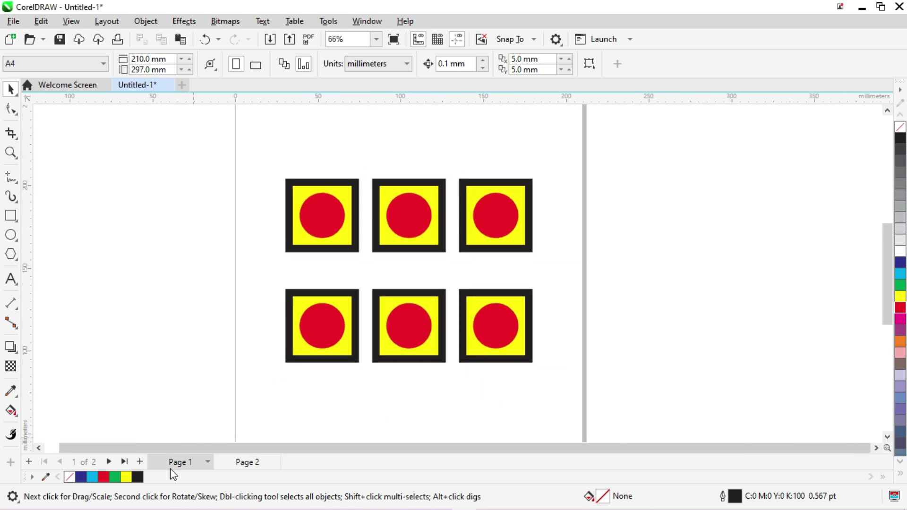
pyautogui.click(245, 464)
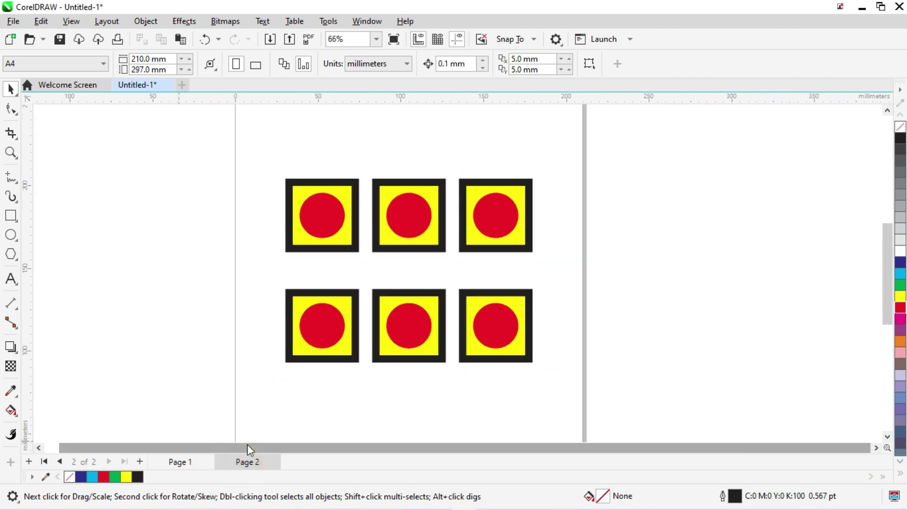
pyautogui.click(182, 463)
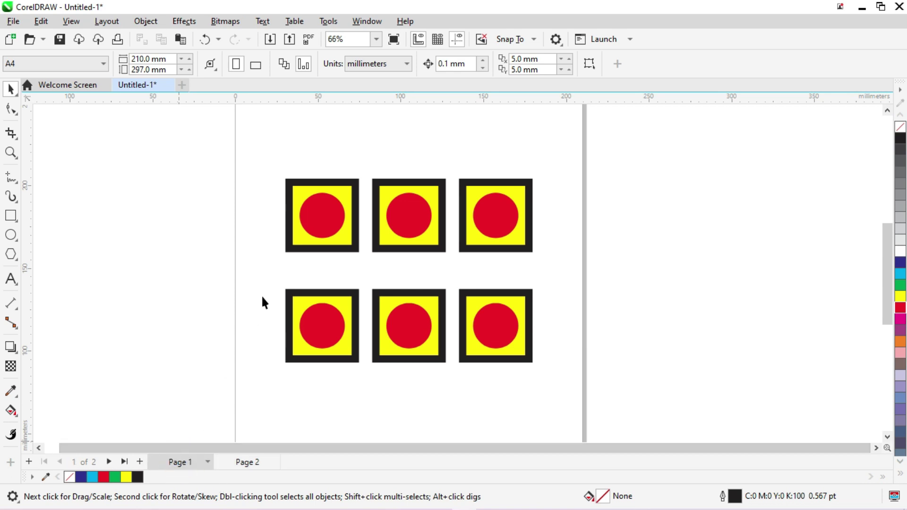
# Ungroup the six-badge group on Page 1 into separate shapes
pyautogui.scroll(-1, 330, 327)
pyautogui.click(329, 236)
pyautogui.scroll(1, 329, 236)
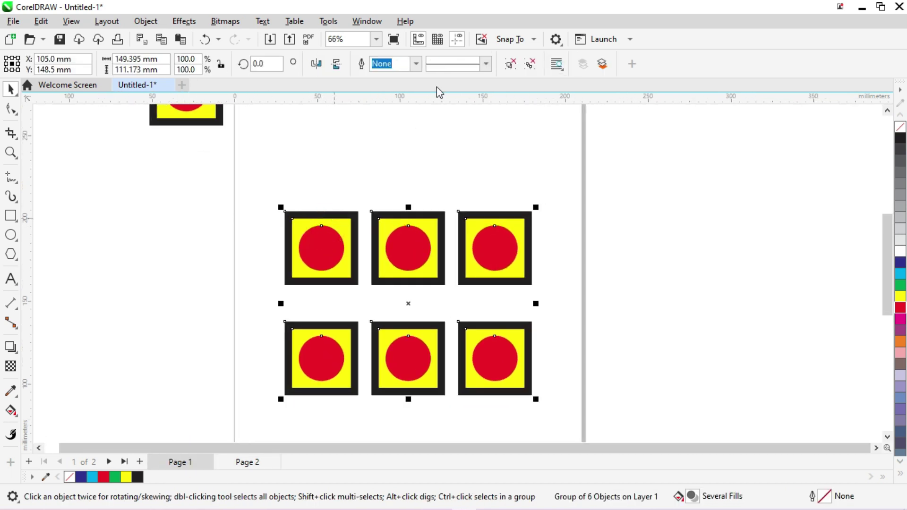
pyautogui.click(530, 63)
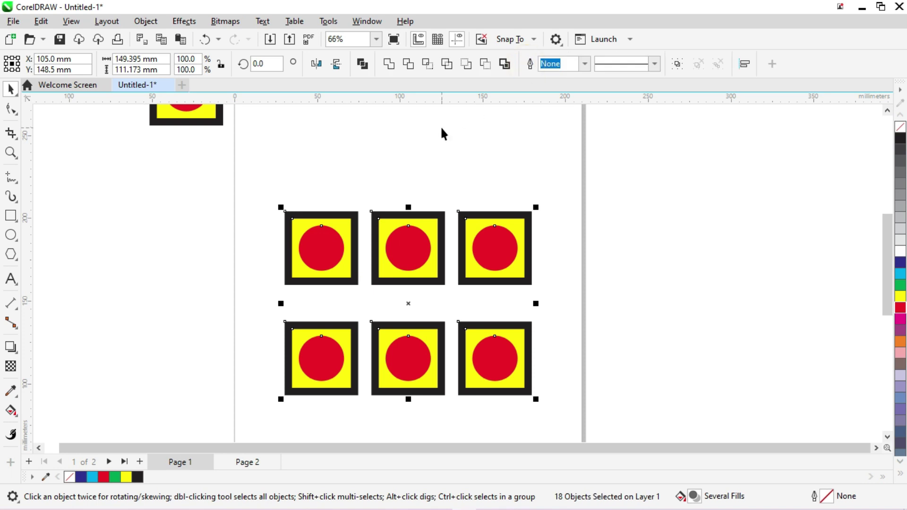
pyautogui.click(440, 126)
pyautogui.click(354, 225)
# Delete the square frames of the top and bottom rows, leaving the red circles
pyautogui.moveTo(336, 192); pyautogui.dragTo(496, 219)
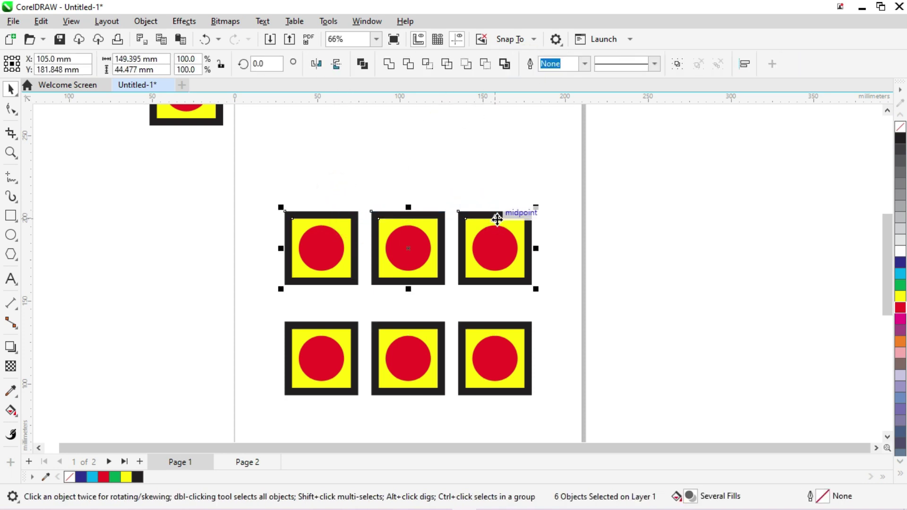
pyautogui.press('Delete')
pyautogui.moveTo(336, 302)
pyautogui.mouseDown()
pyautogui.moveTo(498, 331)
pyautogui.moveTo(564, 399)
pyautogui.mouseUp()
pyautogui.press('Delete')
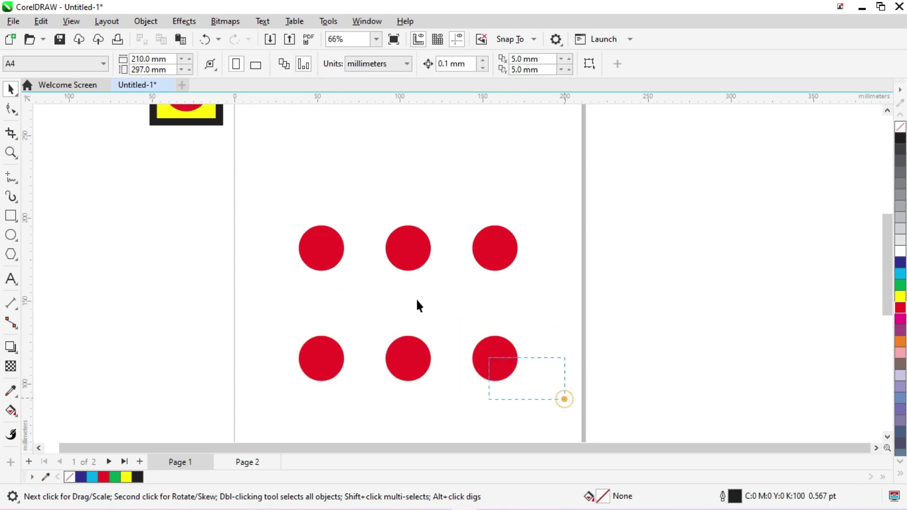
# Try a black fill on the six circles, undo it, and select Page 2's badges
pyautogui.moveTo(417, 304); pyautogui.dragTo(265, 192)
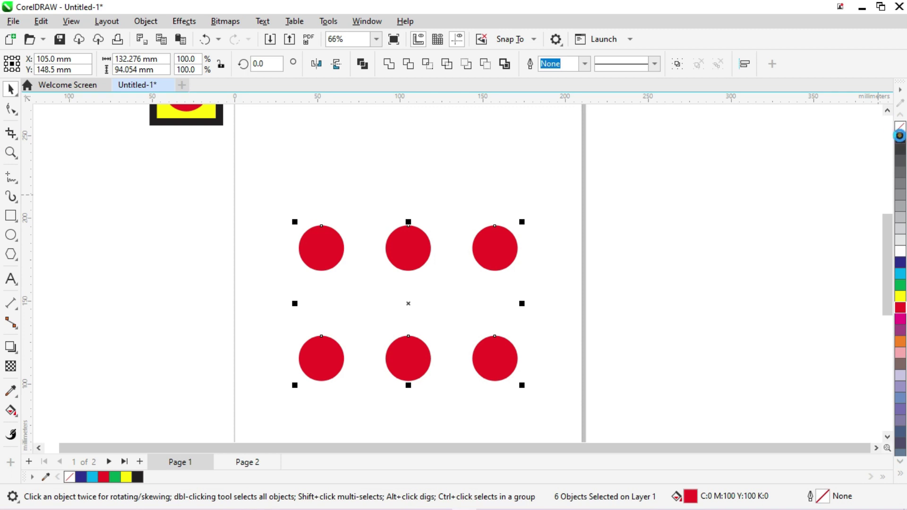
pyautogui.click(899, 137)
pyautogui.hotkey('ctrl', 'z')
pyautogui.hotkey('ctrl', 'z')
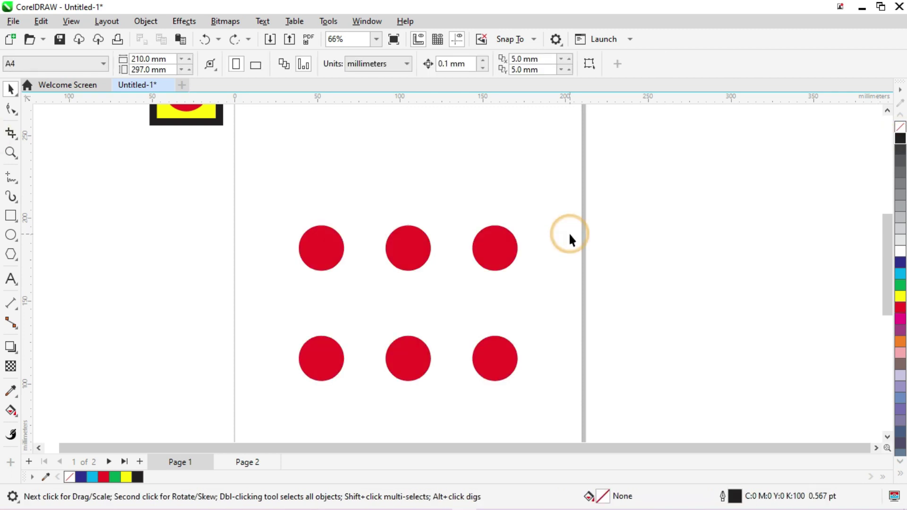
pyautogui.moveTo(334, 195); pyautogui.dragTo(533, 212)
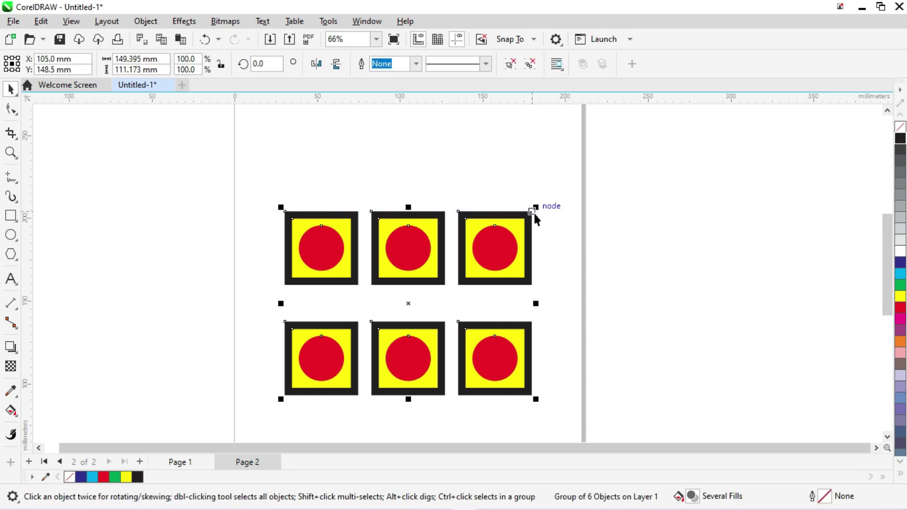
# On Page 2, delete then restore the top-row frames and select the whole badge grid
pyautogui.click(446, 159)
pyautogui.moveTo(297, 186); pyautogui.dragTo(543, 406)
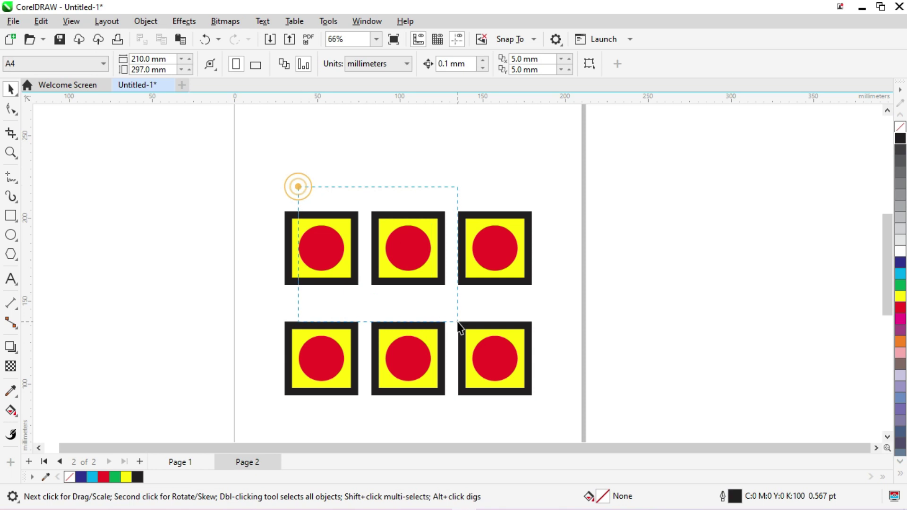
pyautogui.moveTo(323, 207); pyautogui.dragTo(502, 211)
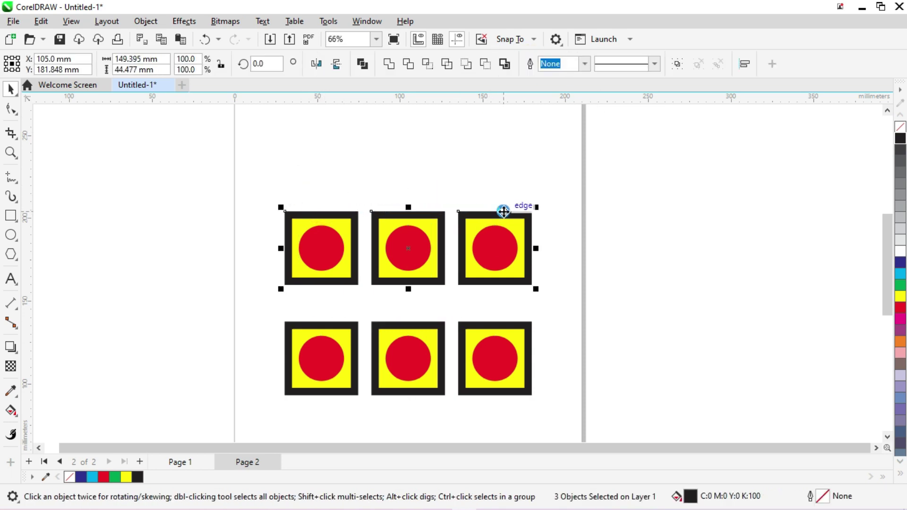
pyautogui.press('Delete')
pyautogui.moveTo(333, 313); pyautogui.dragTo(490, 322)
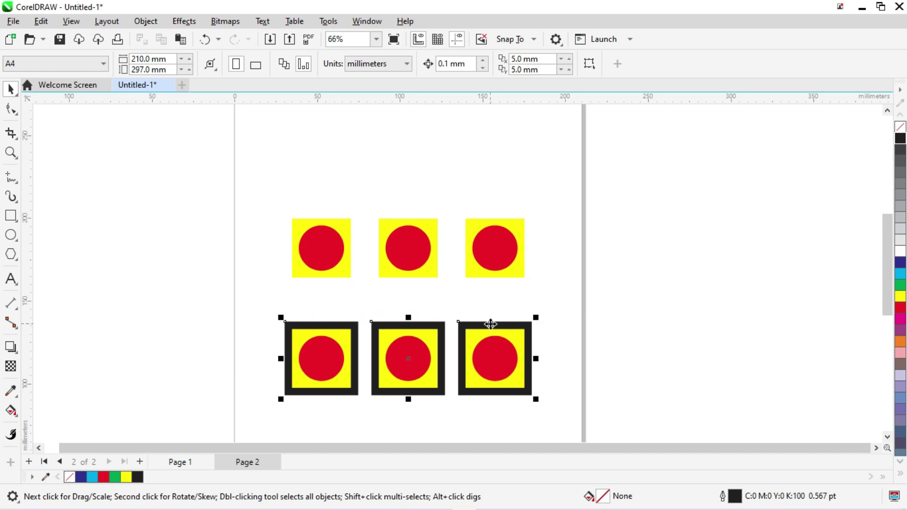
pyautogui.hotkey('ctrl', 'z')
pyautogui.scroll(-2, 468, 262)
pyautogui.moveTo(289, 188); pyautogui.dragTo(578, 366)
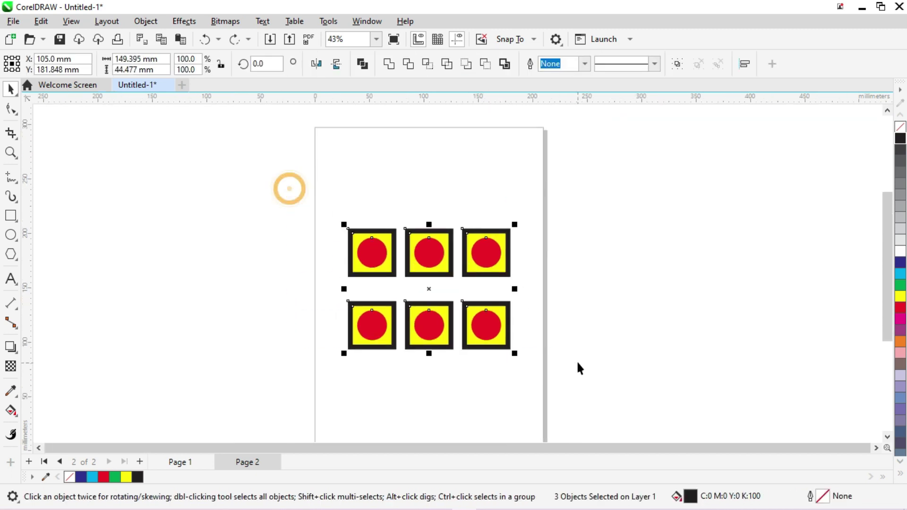
# Add page 3 after page 2 holding the badge grid copy
pyautogui.press('pagedown')
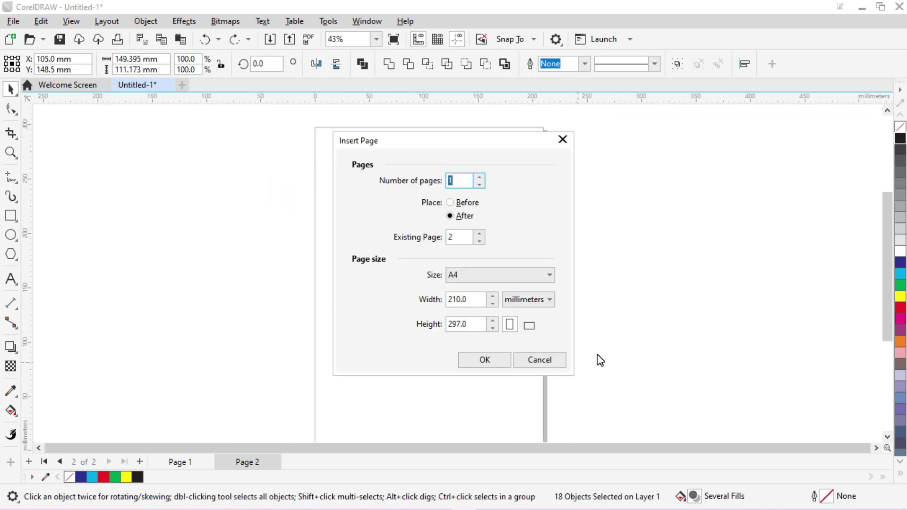
pyautogui.press('Return')
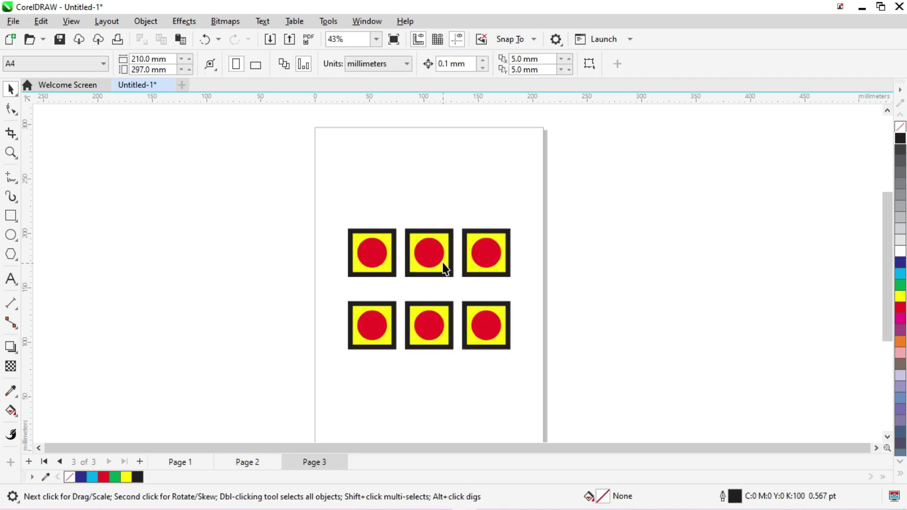
pyautogui.click(444, 264)
pyautogui.moveTo(227, 172); pyautogui.dragTo(427, 282)
# On page 2, delete all six red circles
pyautogui.press('pageup')
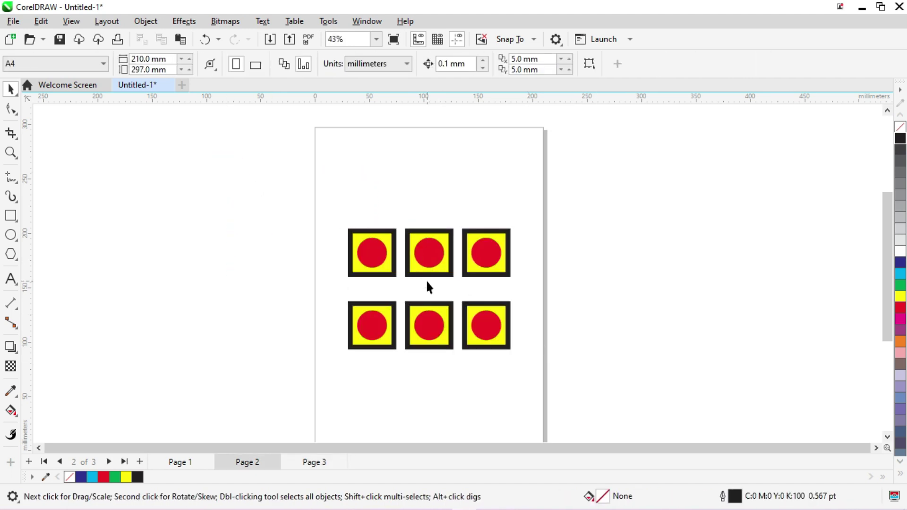
pyautogui.click(370, 242)
pyautogui.press('Delete')
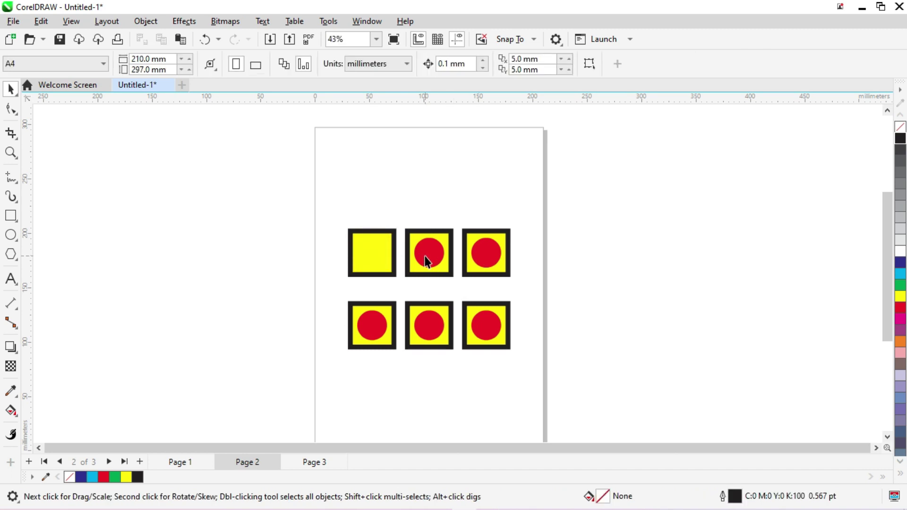
pyautogui.click(429, 255)
pyautogui.press('Delete')
pyautogui.click(495, 258)
pyautogui.press('Delete')
pyautogui.click(494, 322)
pyautogui.press('Delete')
pyautogui.click(427, 328)
pyautogui.press('Delete')
pyautogui.click(371, 326)
pyautogui.press('Delete')
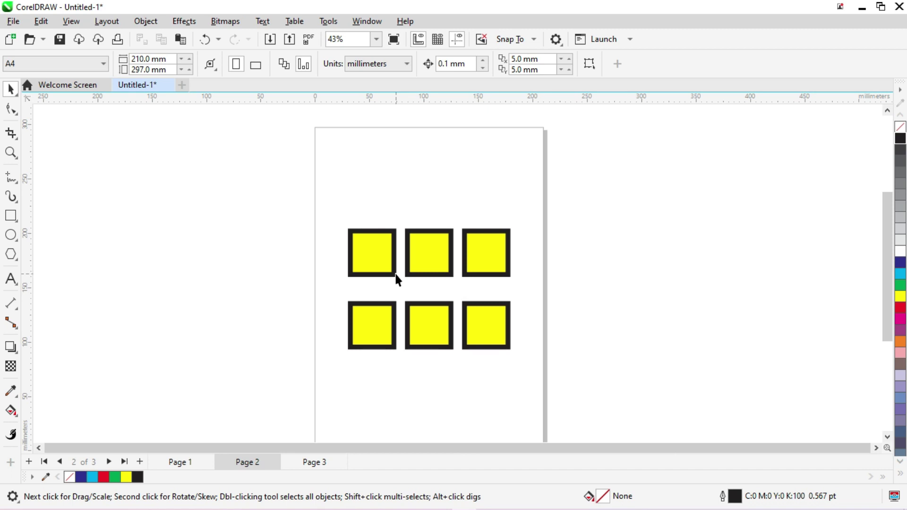
# Fill all six yellow squares on page 2 solid black
pyautogui.scroll(1, 396, 279)
pyautogui.click(371, 248)
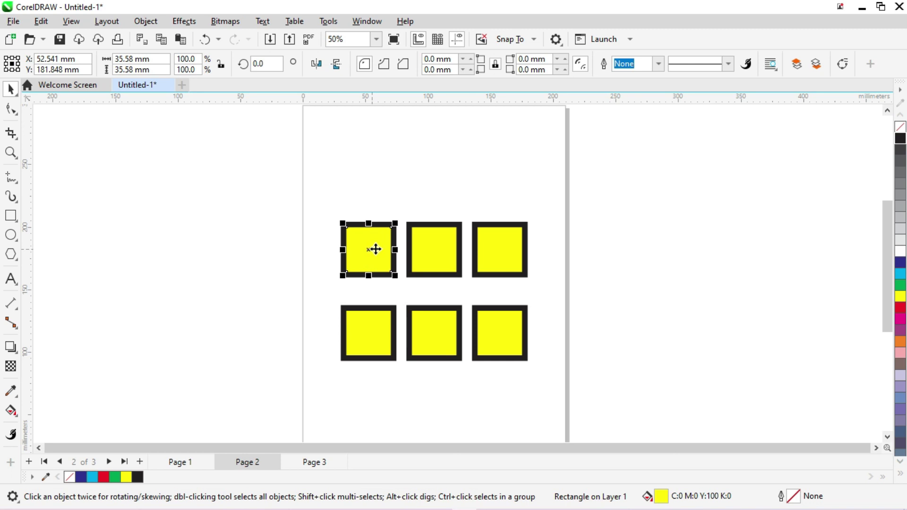
pyautogui.click(375, 249)
pyautogui.click(434, 245)
pyautogui.click(499, 247)
pyautogui.click(500, 334)
pyautogui.click(425, 337)
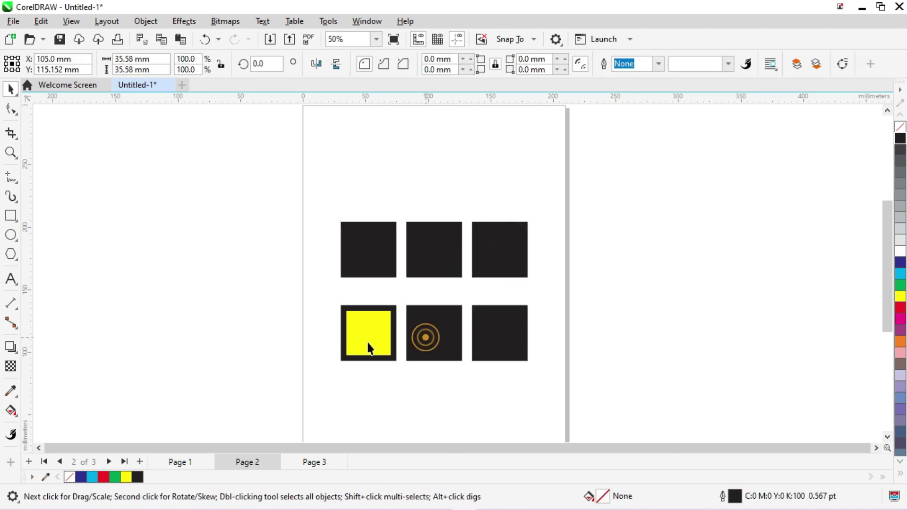
pyautogui.click(368, 343)
pyautogui.click(621, 283)
pyautogui.press('pagedown')
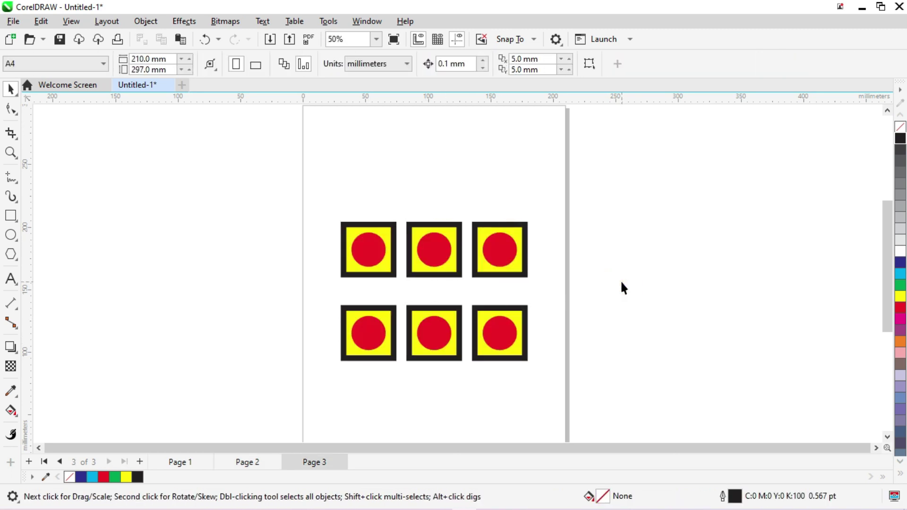
# Delete red circles on page 3, undoing an accidentally deleted yellow square
pyautogui.click(429, 244)
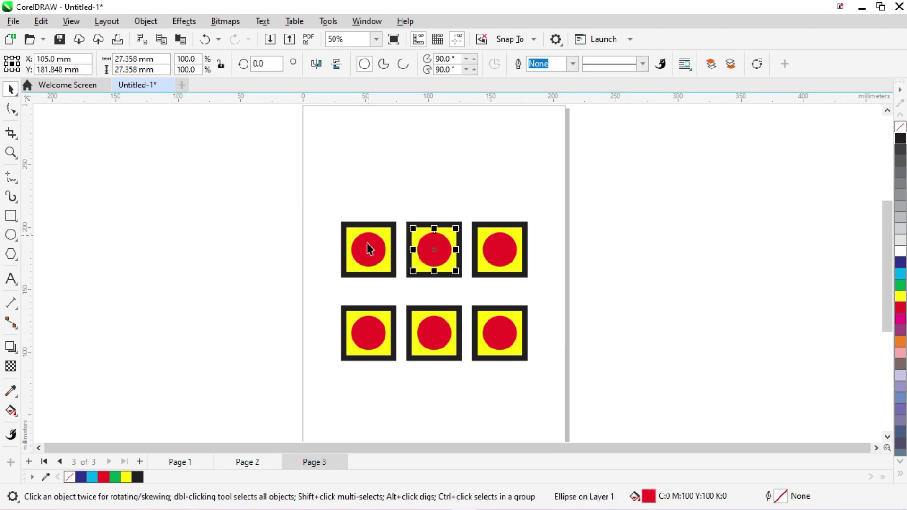
pyautogui.click(367, 242)
pyautogui.click(432, 243)
pyautogui.click(513, 241)
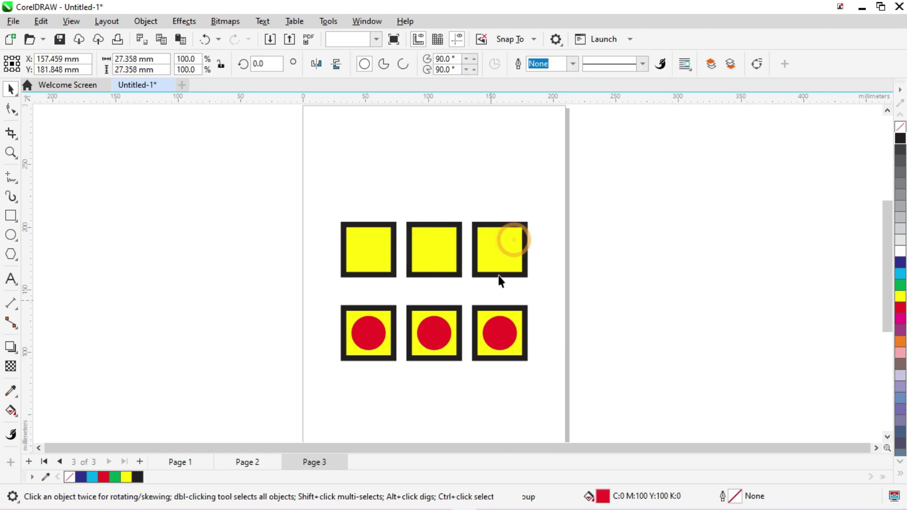
pyautogui.click(496, 344)
pyautogui.click(434, 333)
pyautogui.press('Delete')
pyautogui.click(361, 331)
pyautogui.press('Delete')
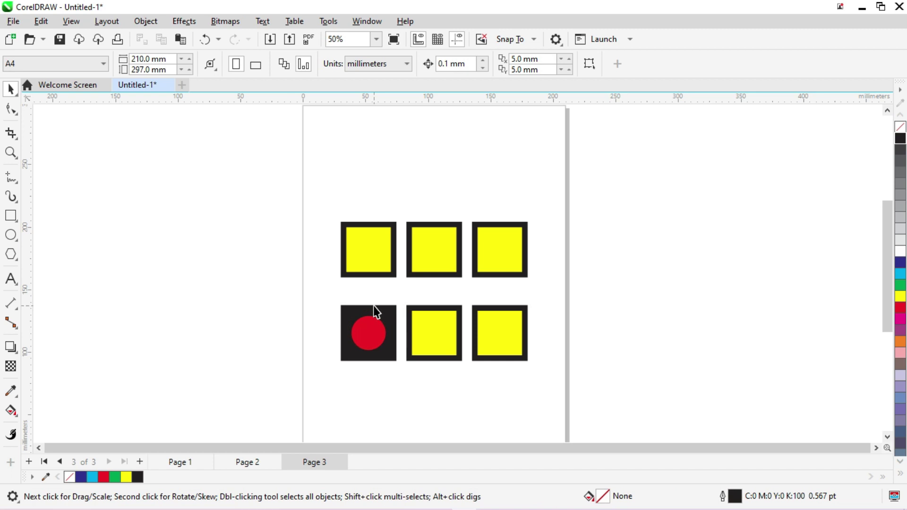
pyautogui.hotkey('ctrl', 'z')
pyautogui.click(286, 299)
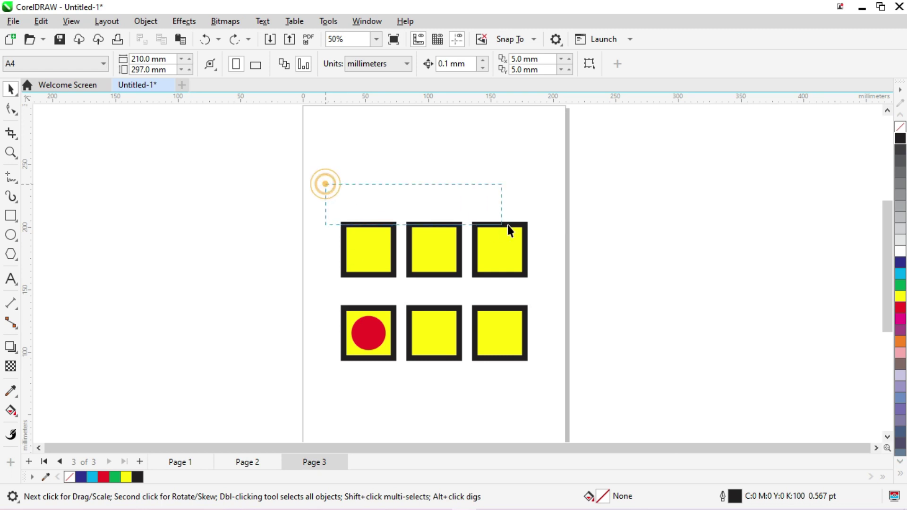
# Delete both rows' black frames and the last red circle, leaving six yellow squares
pyautogui.moveTo(325, 184); pyautogui.dragTo(532, 222)
pyautogui.press('Delete')
pyautogui.moveTo(352, 284); pyautogui.dragTo(518, 306)
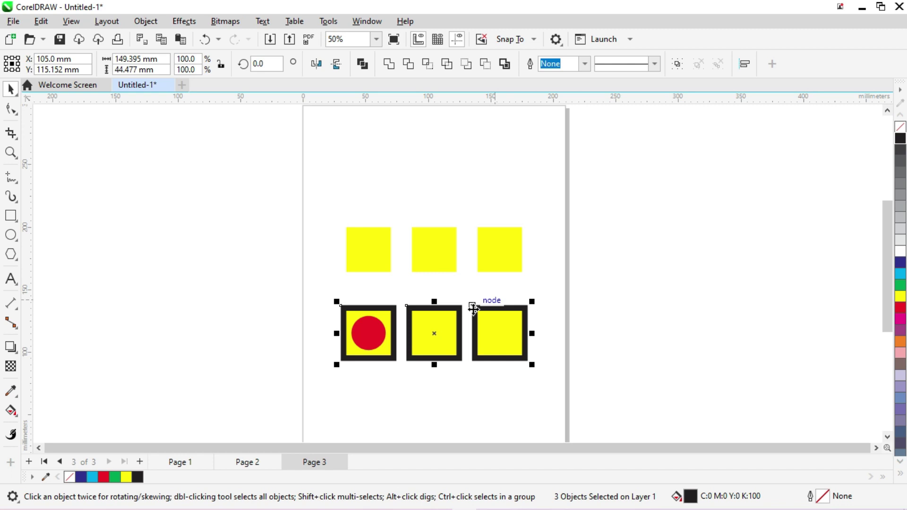
pyautogui.press('Delete')
pyautogui.moveTo(291, 287); pyautogui.dragTo(381, 364)
pyautogui.click(368, 332)
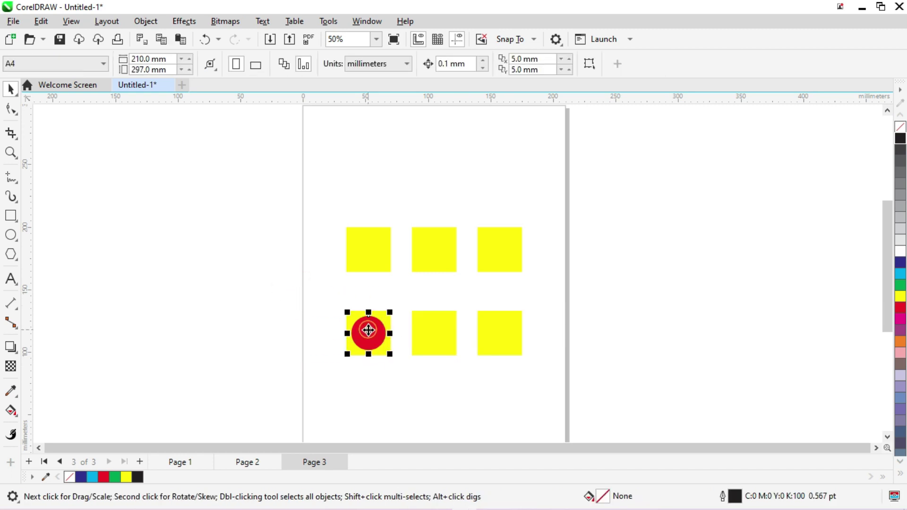
pyautogui.press('Delete')
pyautogui.press('F4')
pyautogui.scroll(-1, 368, 331)
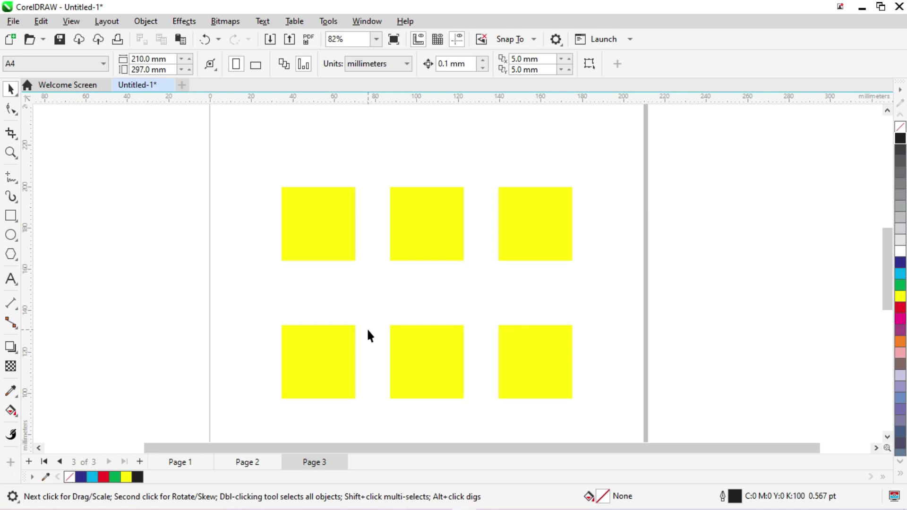
# Add a 210 × 297 mm page-sized frame rectangle on page 3, then go to page 2
pyautogui.scroll(-1, 367, 328)
pyautogui.scroll(-1, 366, 328)
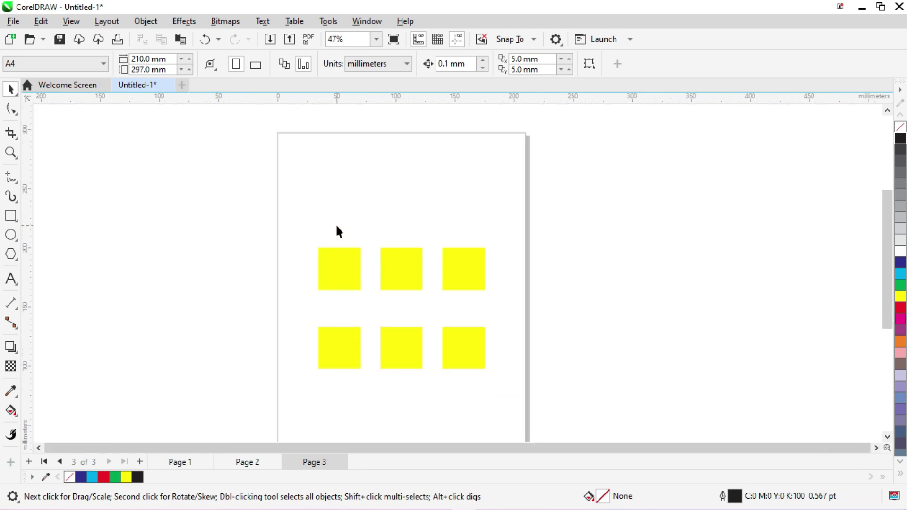
pyautogui.scroll(-1, 368, 265)
pyautogui.scroll(-1, 370, 316)
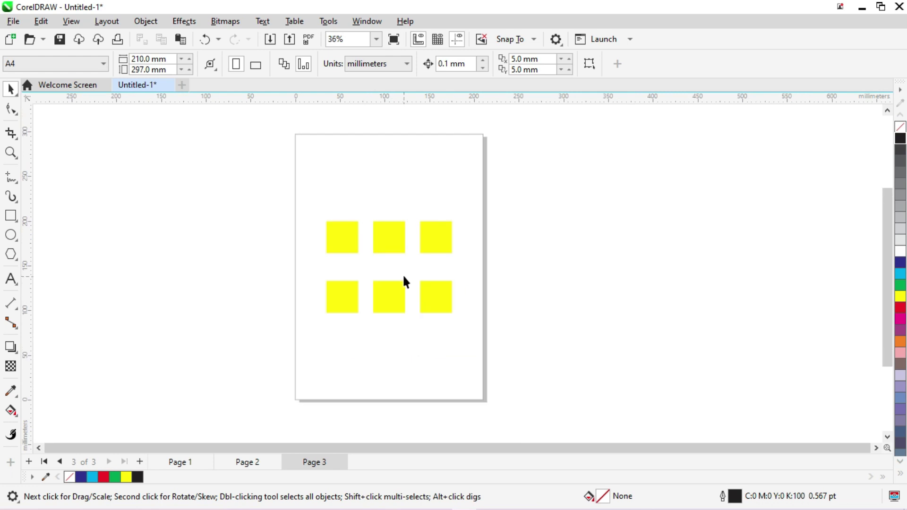
pyautogui.scroll(1, 402, 273)
pyautogui.doubleClick(11, 215)
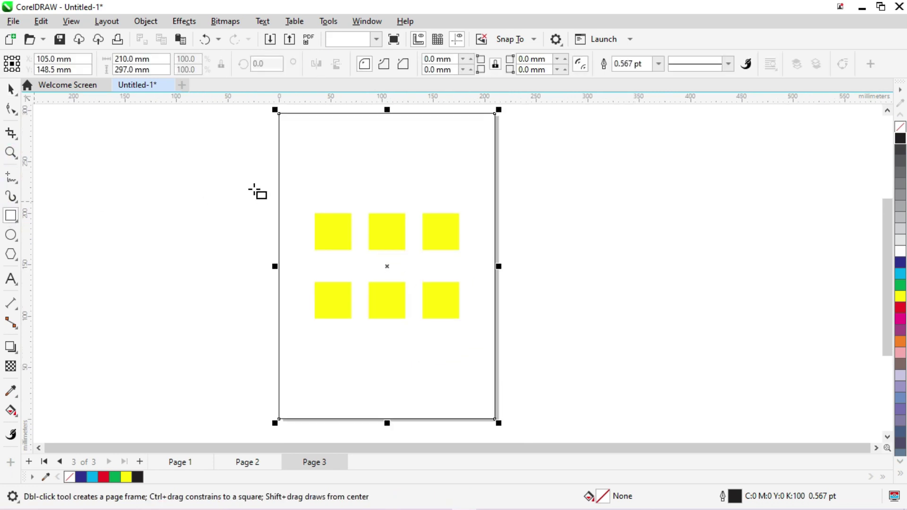
pyautogui.press('space')
pyautogui.hotkey('shift', 'F4')
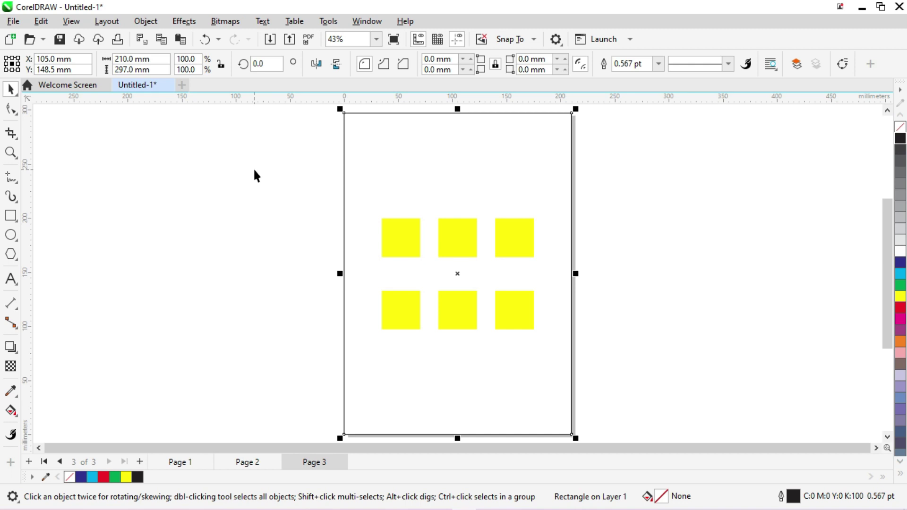
pyautogui.press('pageup')
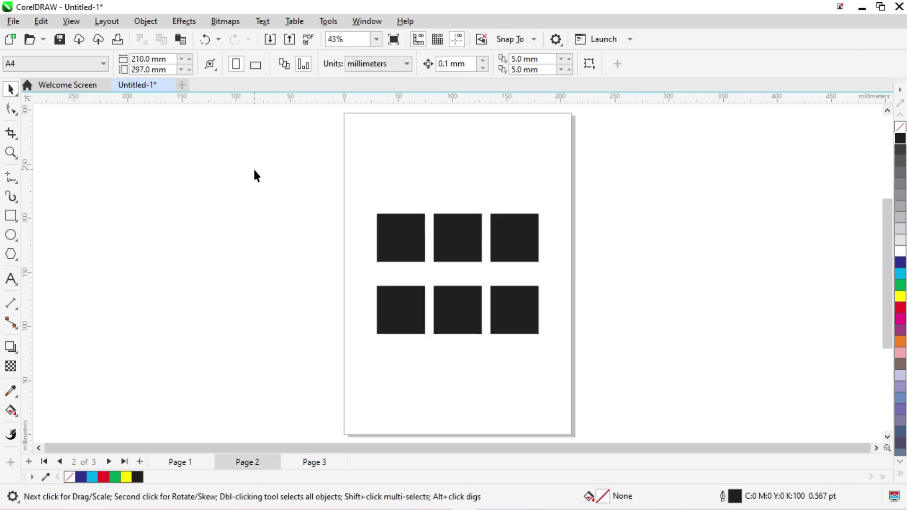
# Go to page 1, zoom out, and select the badge group beside the page
pyautogui.press('pageup')
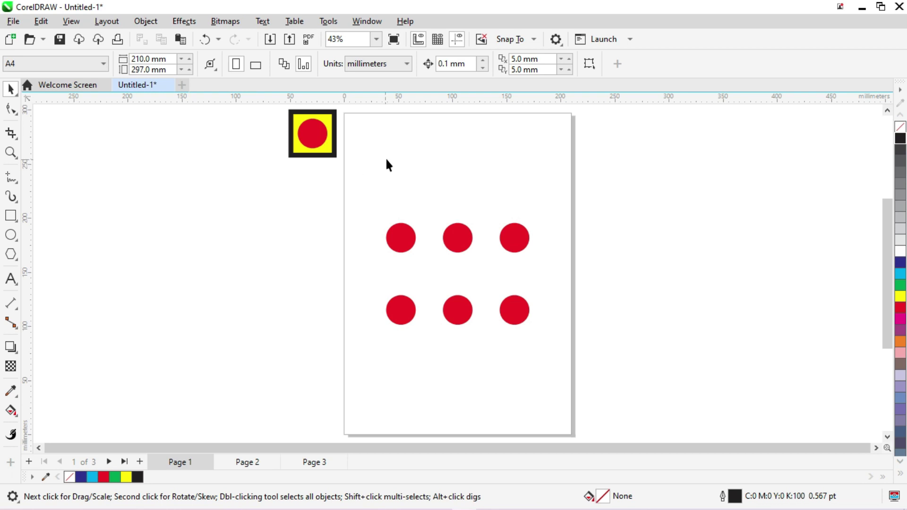
pyautogui.scroll(-1, 354, 196)
pyautogui.moveTo(269, 118); pyautogui.dragTo(365, 186)
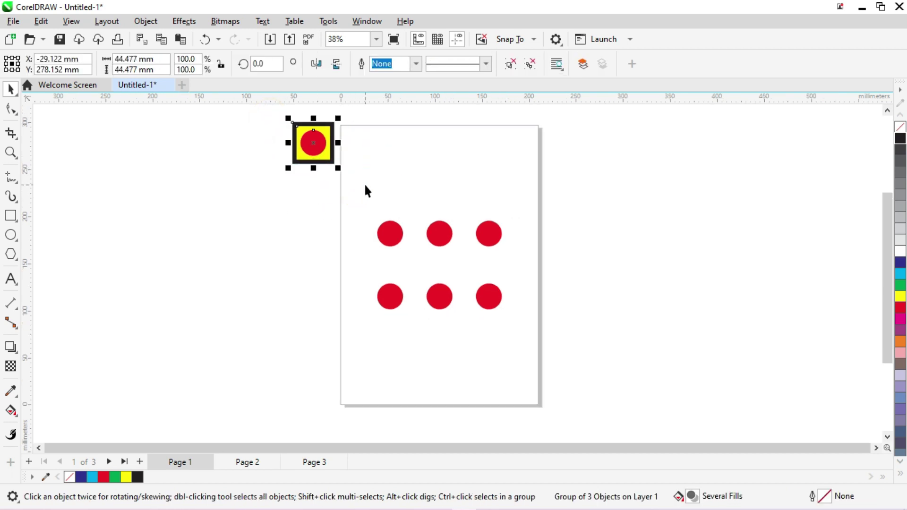